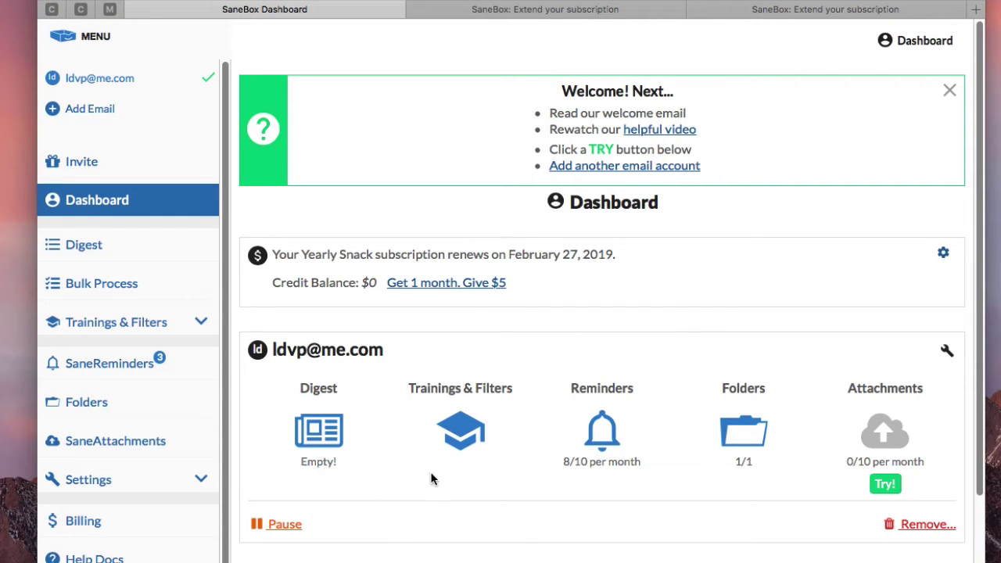
- Switch to Mail and look over the SaneBox folders in the iCloud mailbox list
scroll(430, 467, "down", 1)
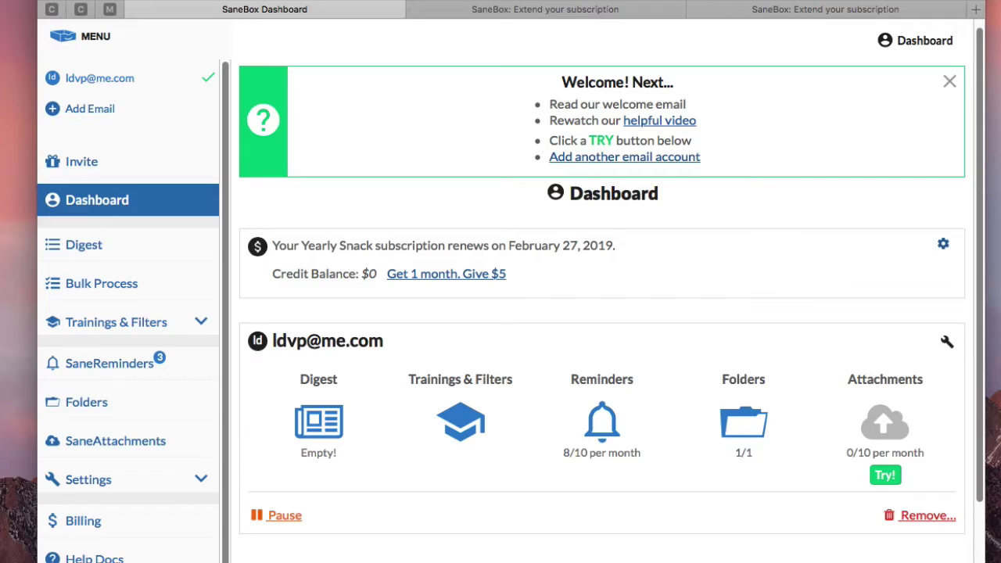
key("super+Tab")
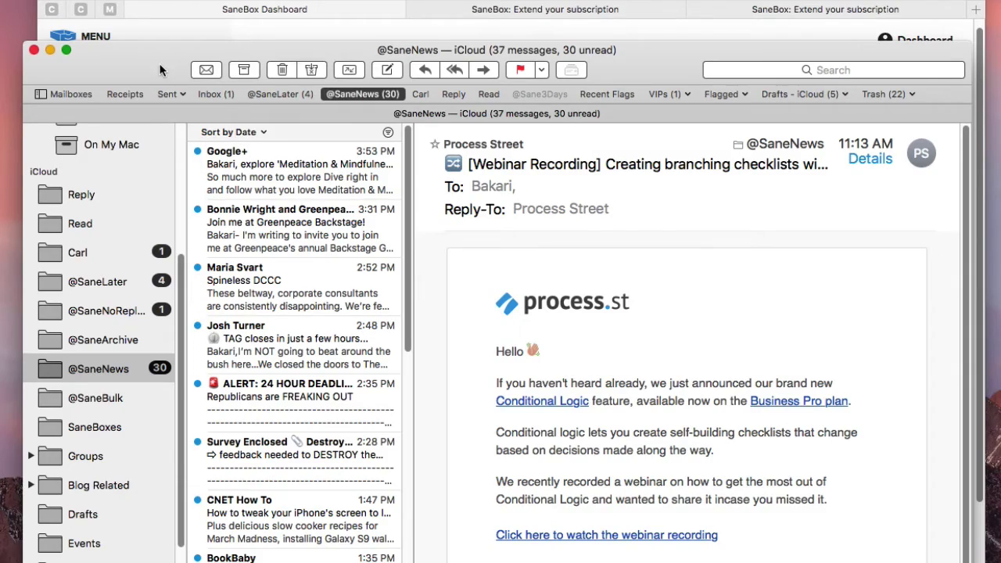
left_click_drag(159, 71, 186, 54)
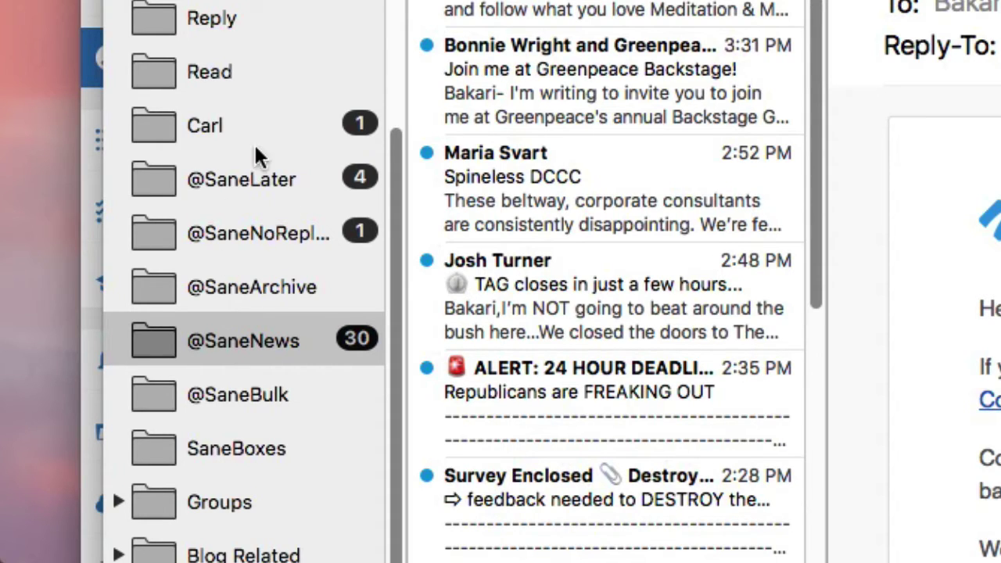
scroll(260, 385, "down", 5)
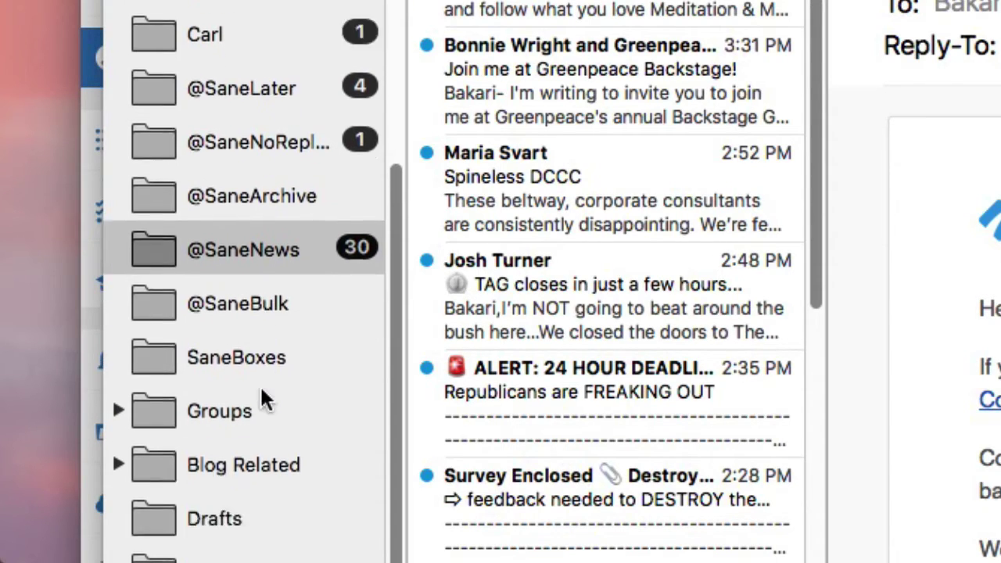
scroll(259, 385, "up", 7)
scroll(209, 356, "down", 5)
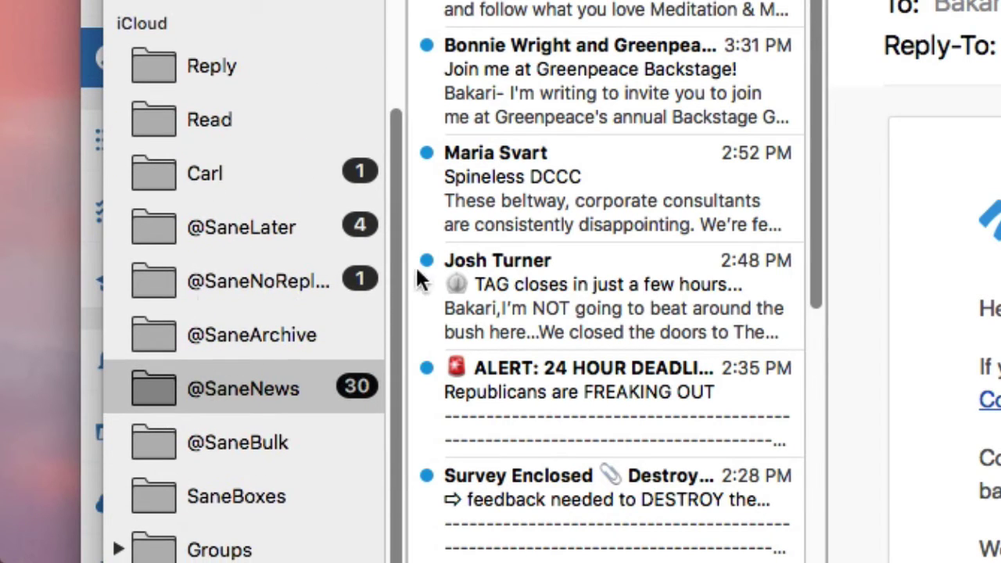
left_click(279, 232)
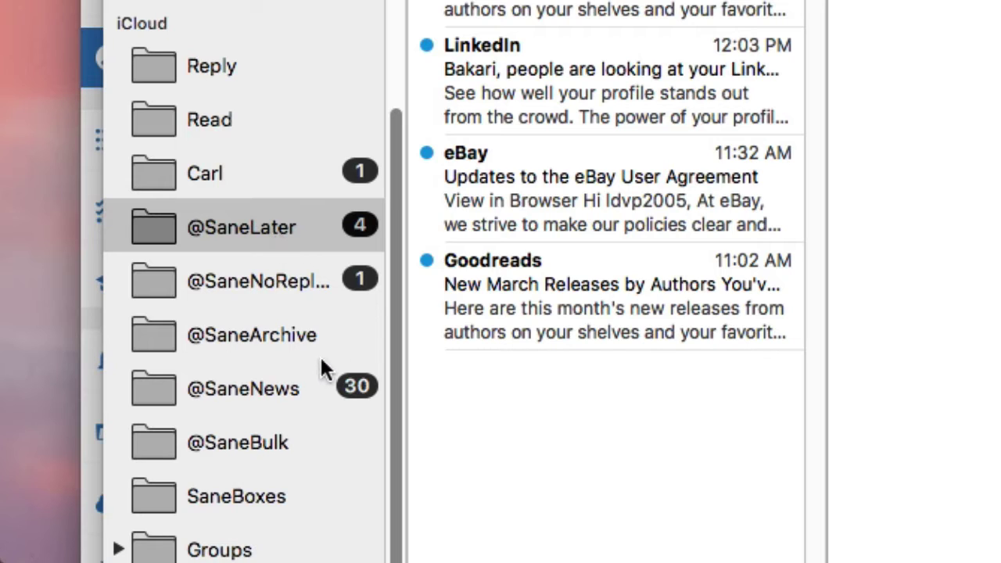
left_click(289, 391)
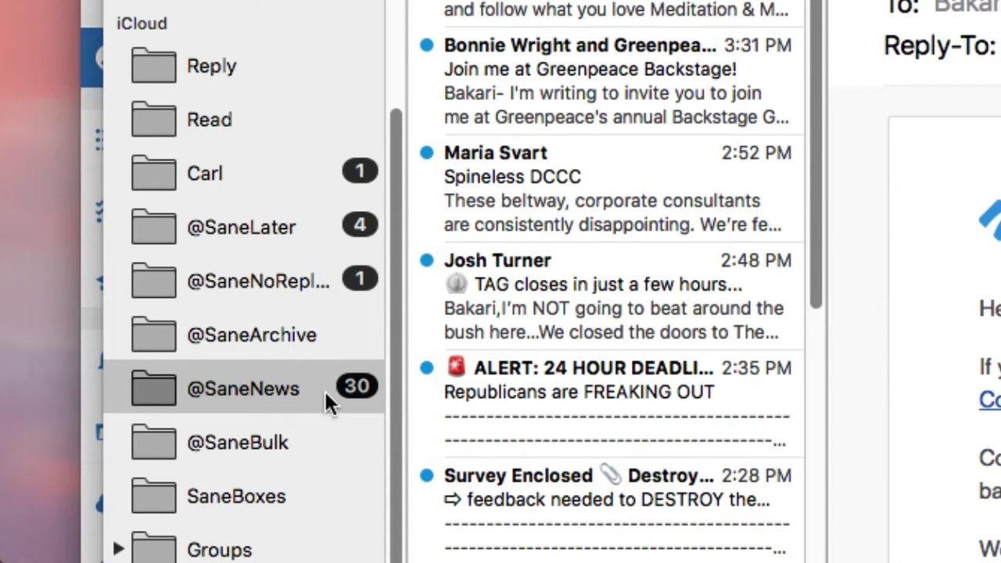
left_click(307, 449)
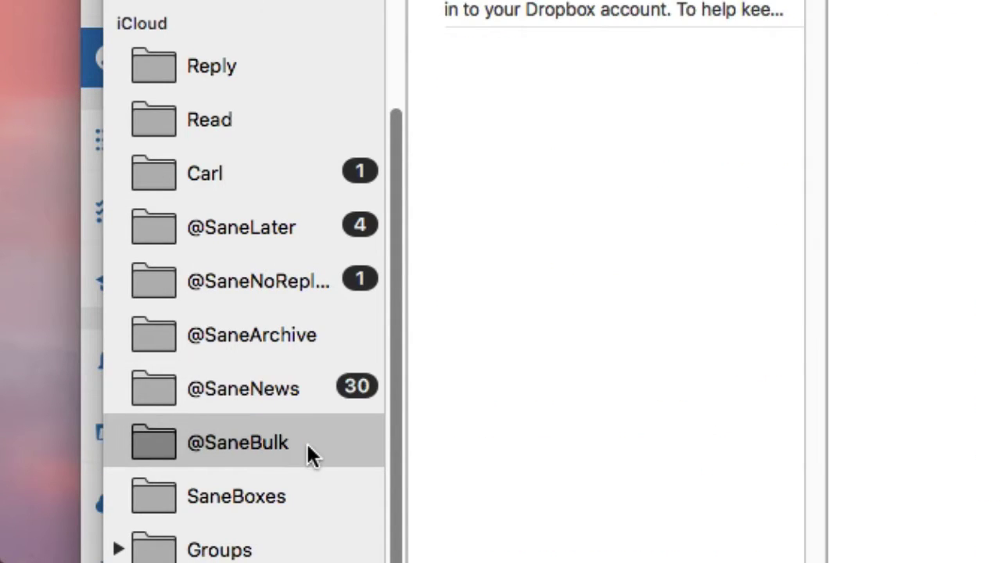
left_click(309, 352)
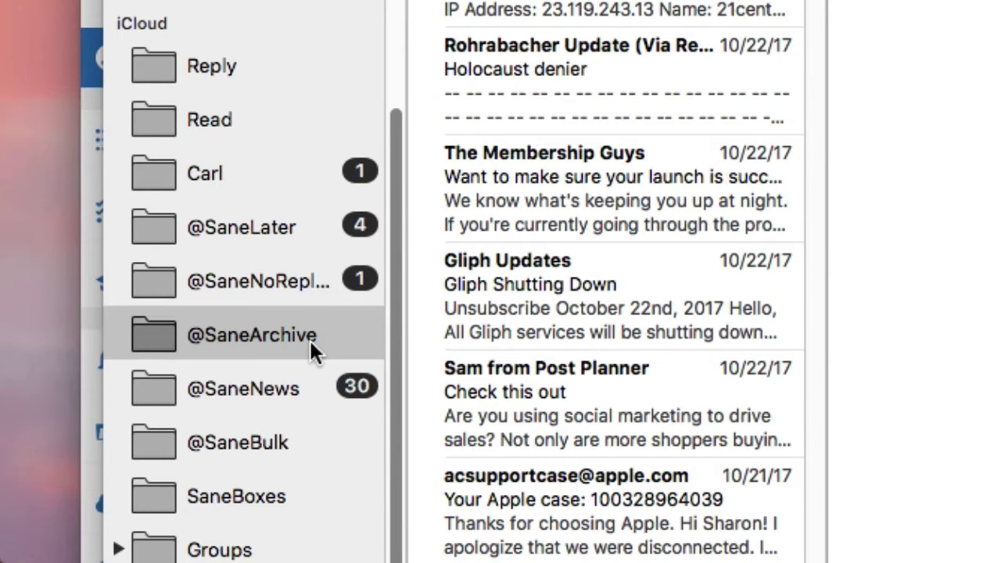
left_click(300, 228)
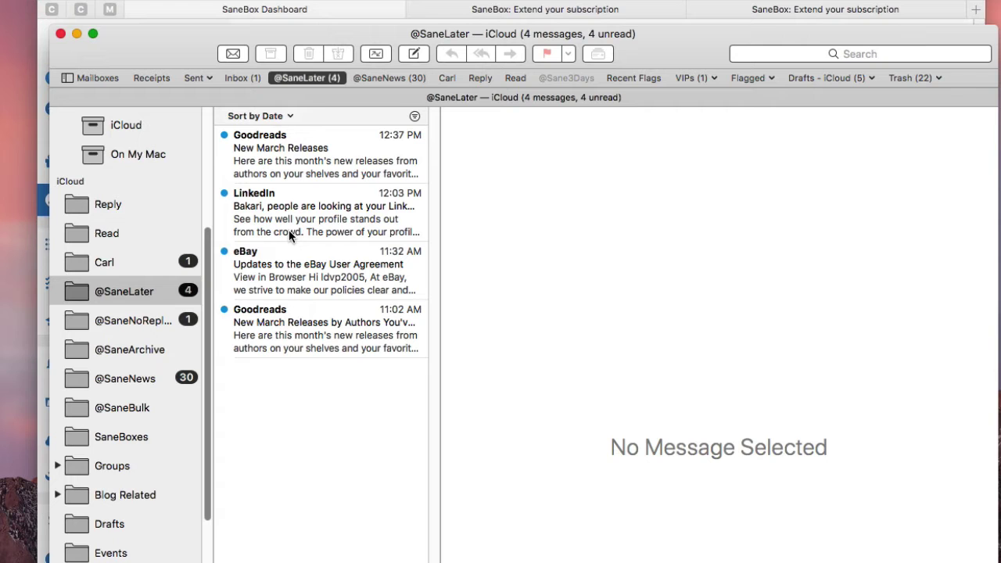
left_click(243, 77)
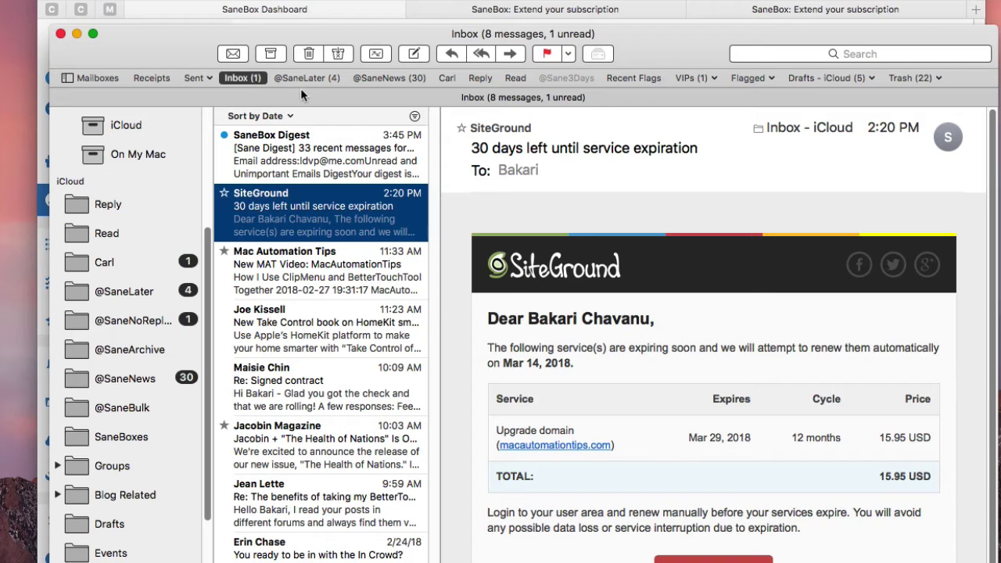
left_click(319, 79)
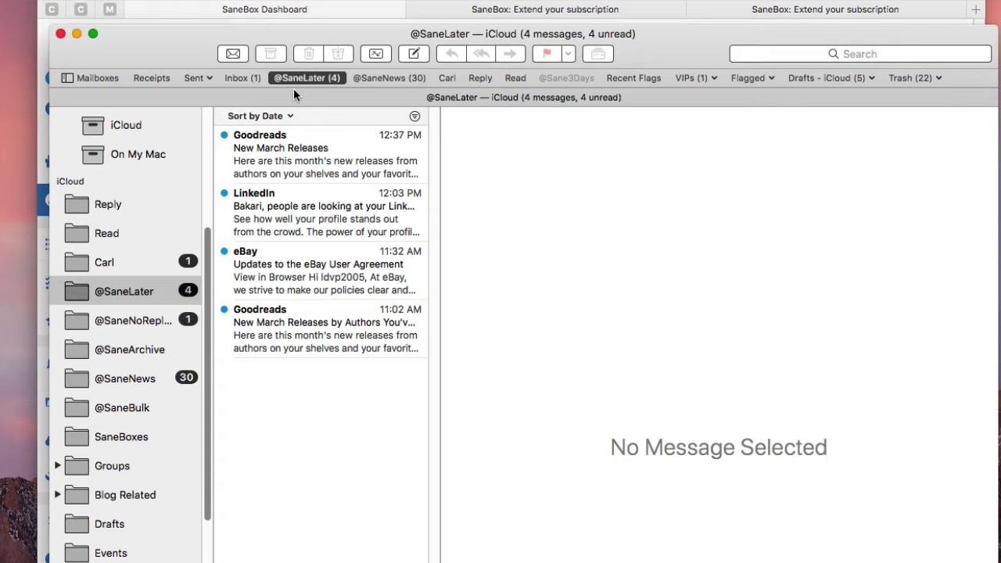
left_click(384, 78)
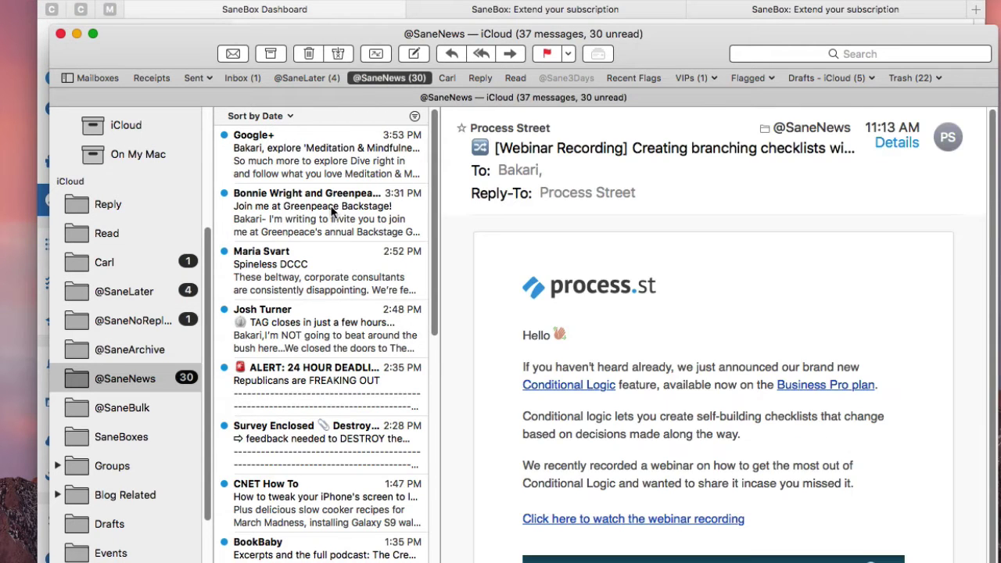
scroll(356, 281, "down", 3)
scroll(360, 271, "up", 3)
scroll(374, 214, "down", 3)
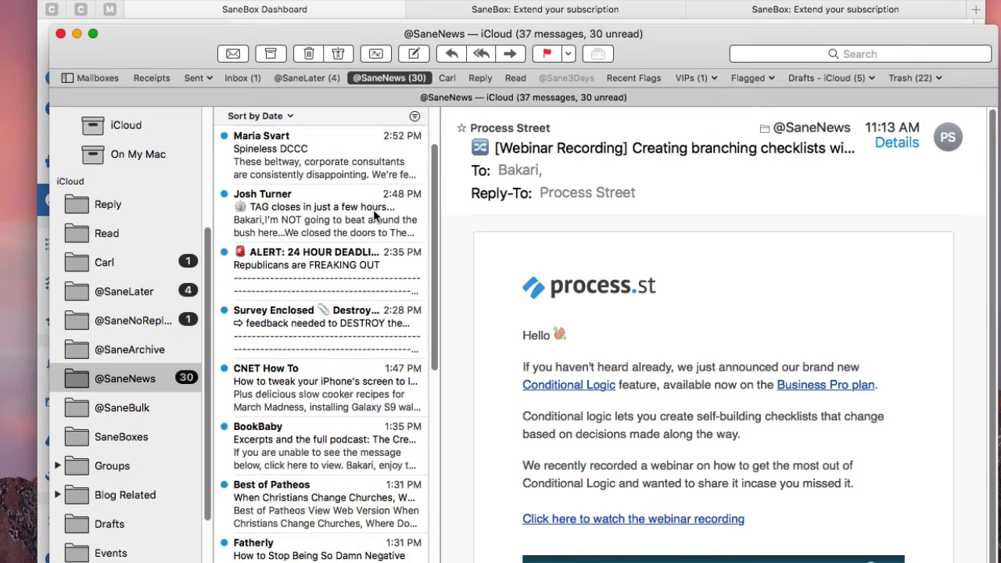
scroll(374, 214, "up", 3)
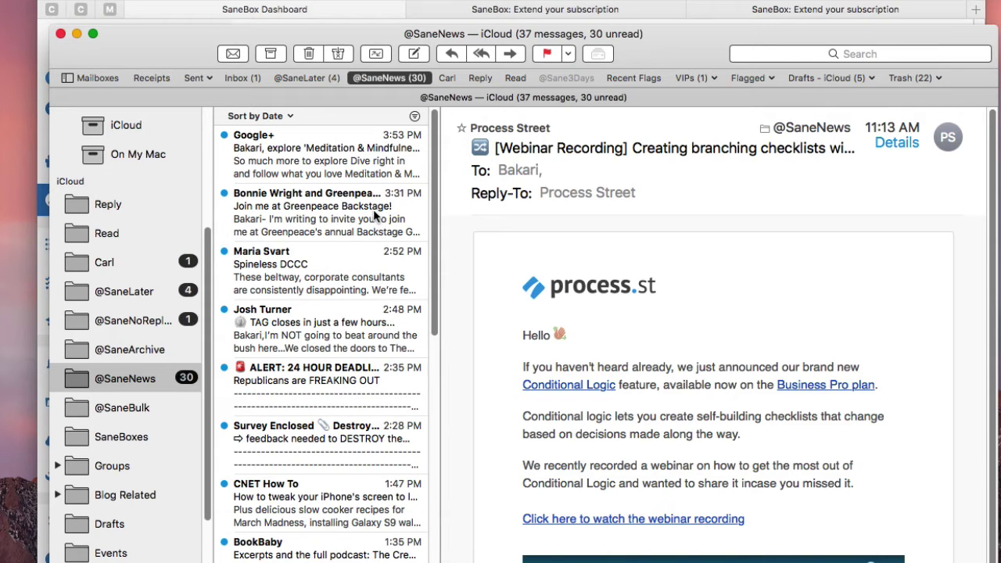
scroll(362, 165, "down", 2)
scroll(364, 164, "up", 2)
- Switch to the browser and open the choice of other plans from the SaneBox subscription extension page
key("super+Tab")
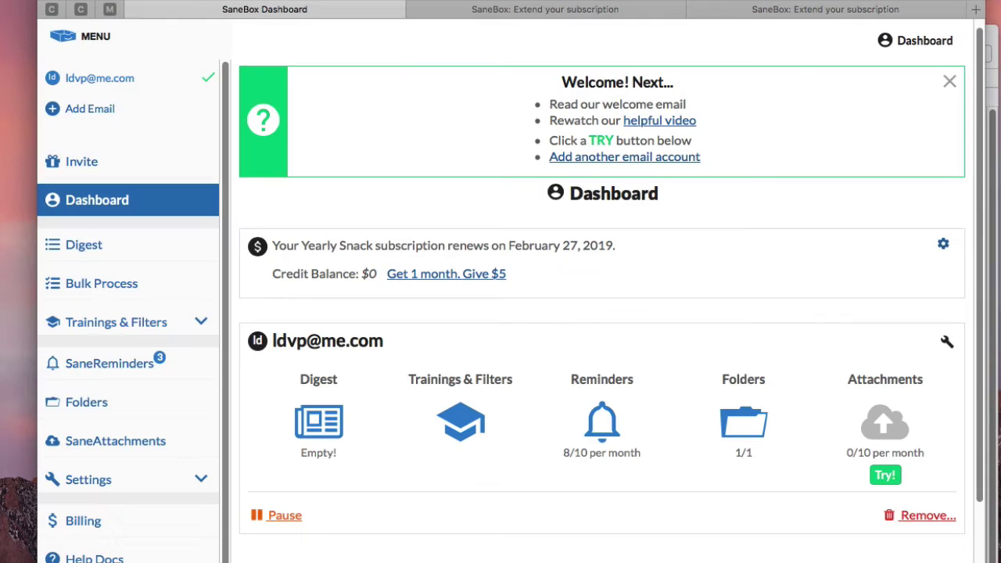
left_click(577, 11)
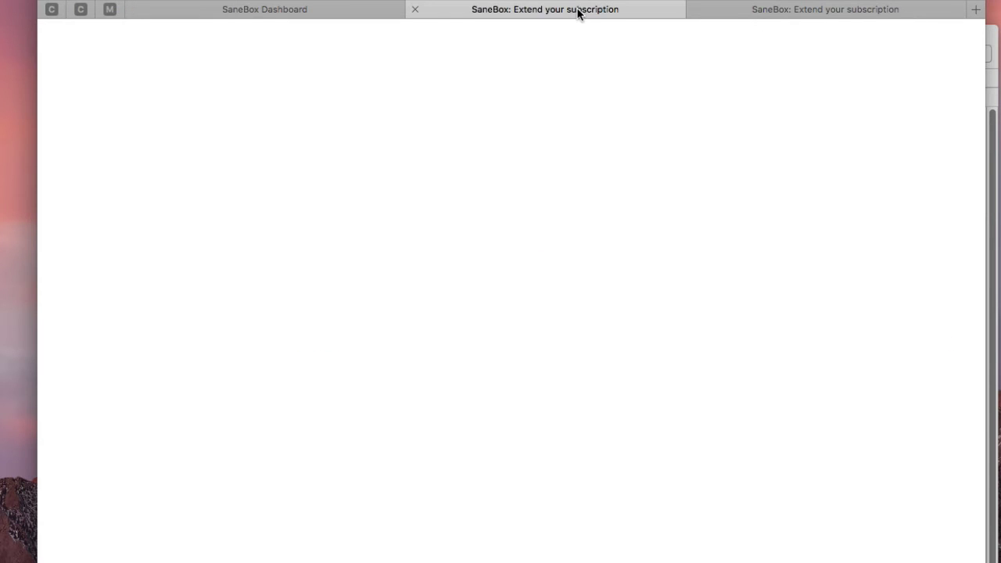
left_click(842, 10)
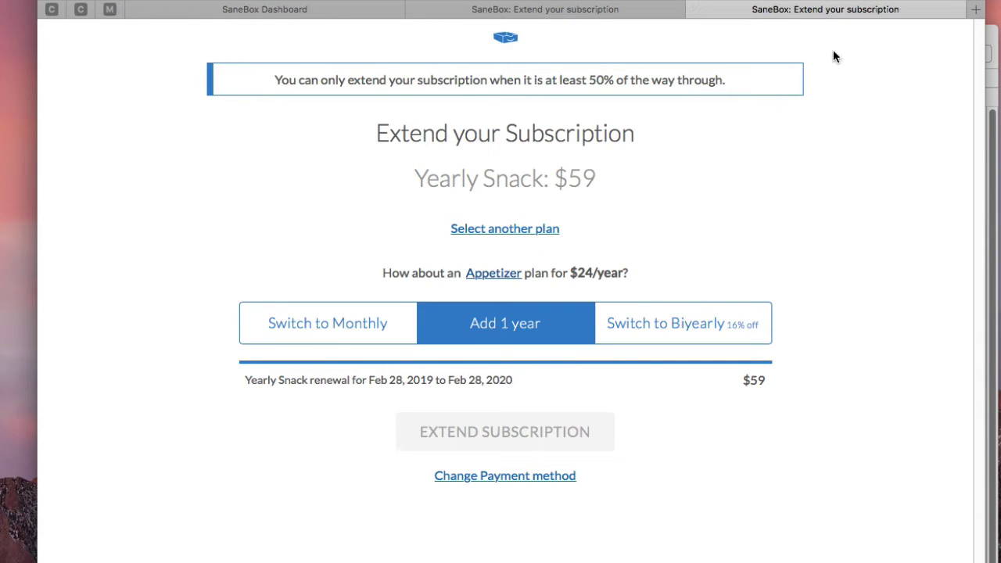
left_click(513, 232)
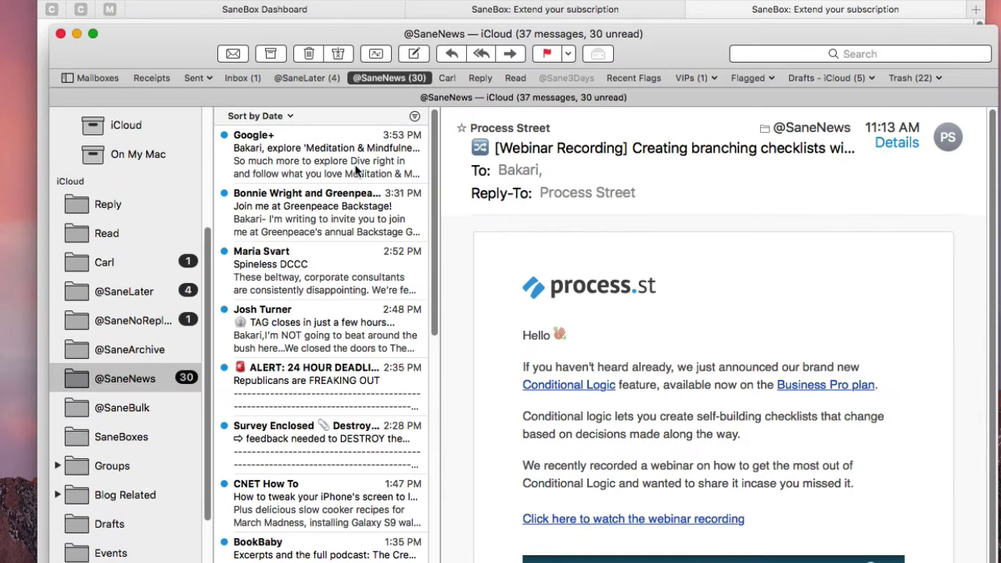
left_click(314, 80)
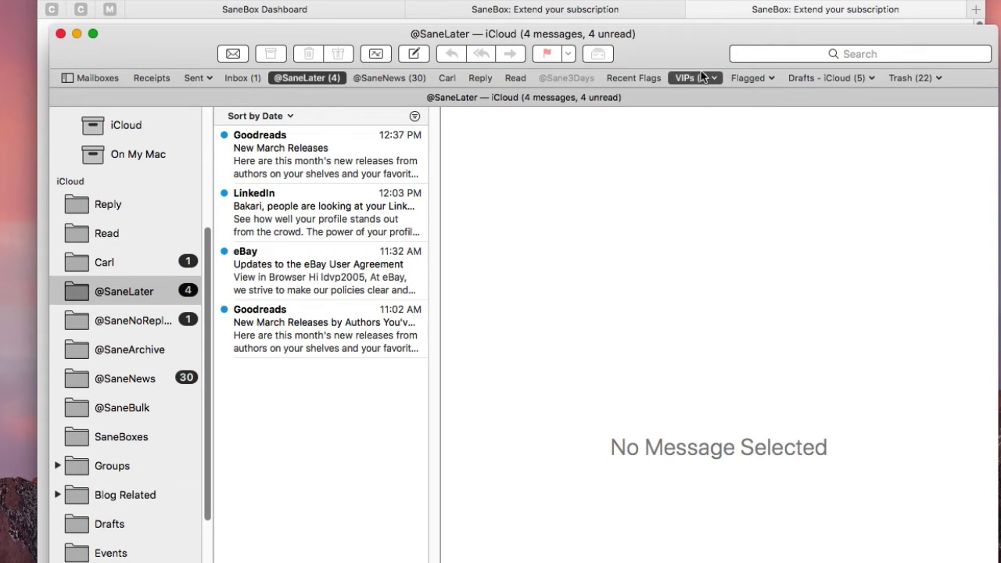
key("super+Tab")
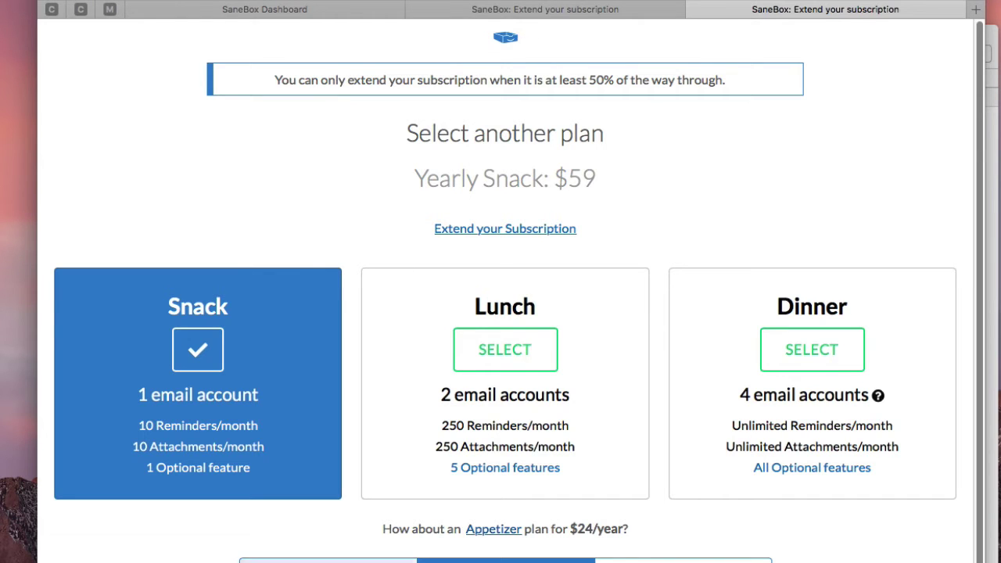
key("super+Tab")
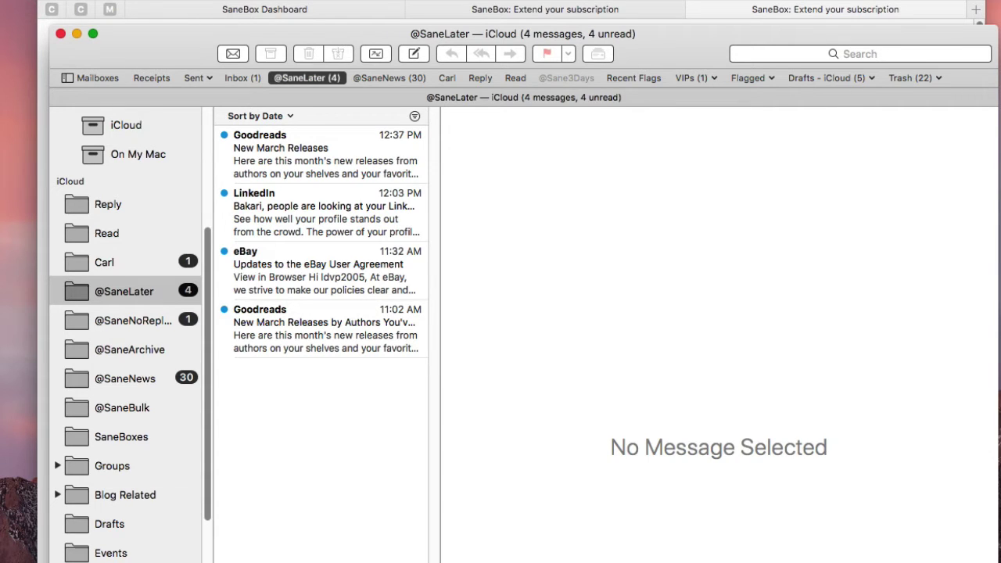
key("super+Tab")
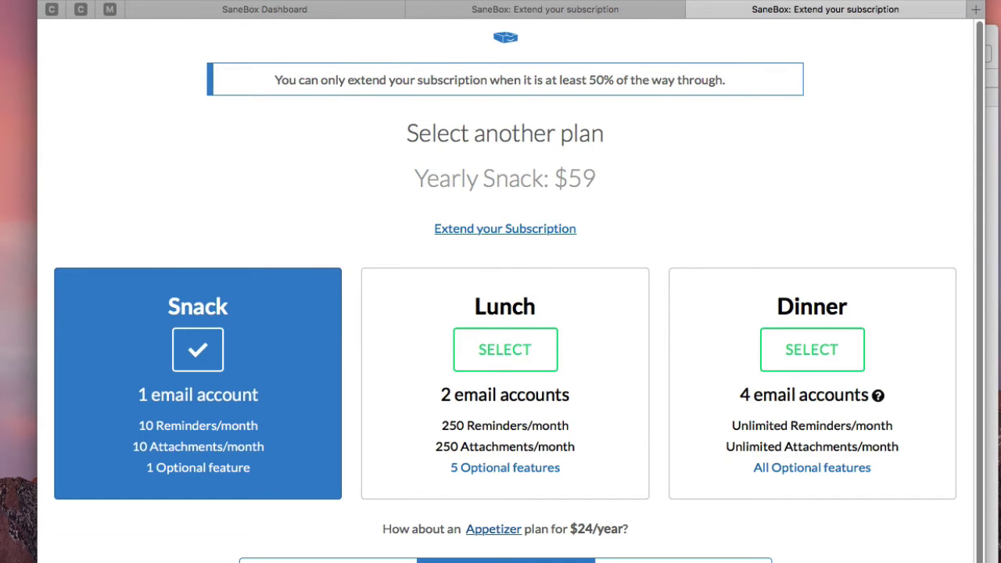
- Switch to Mail, select the SaneBox Digest message in the Inbox and open the online digest from it
key("super+Tab")
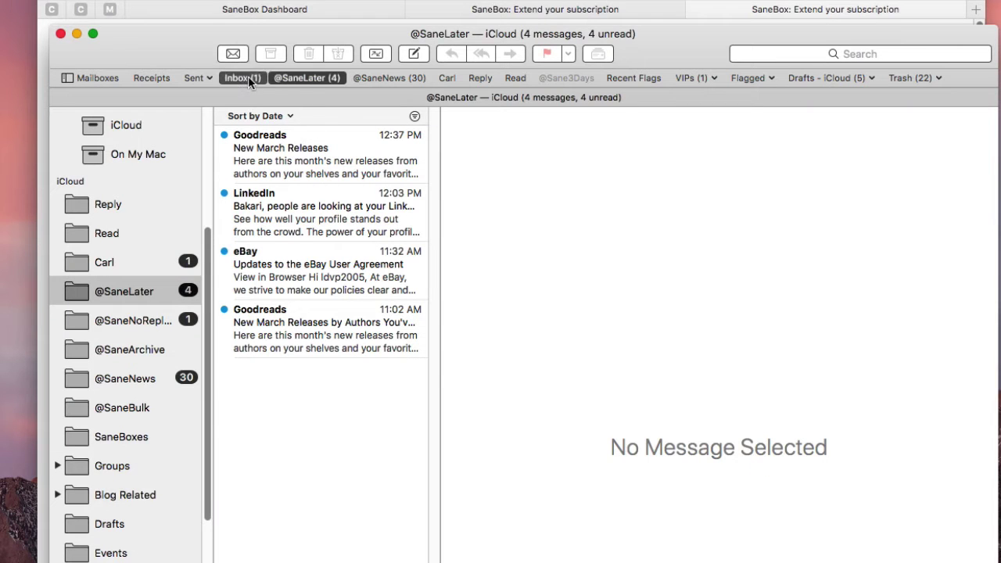
left_click(248, 76)
left_click(314, 161)
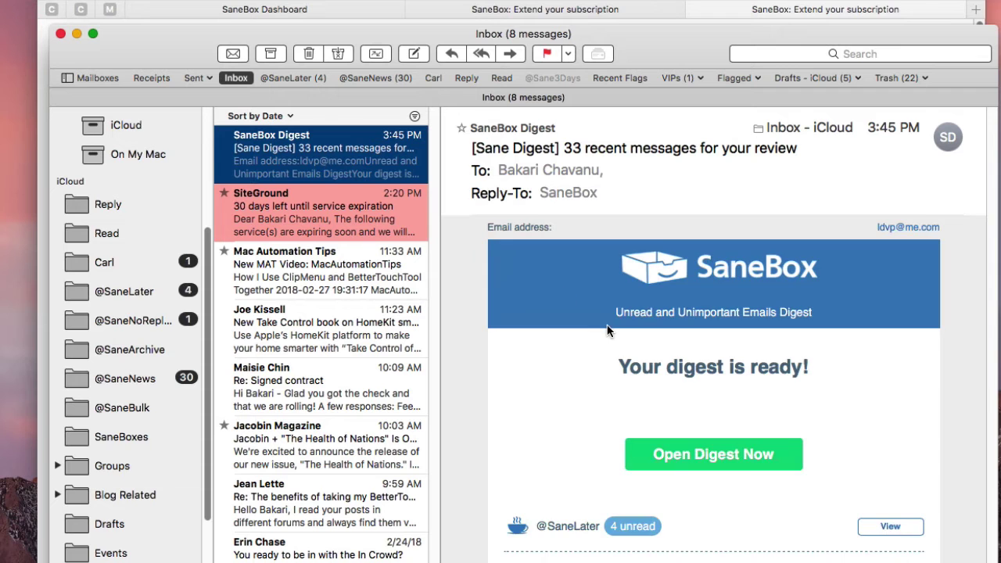
left_click_drag(693, 43, 665, 44)
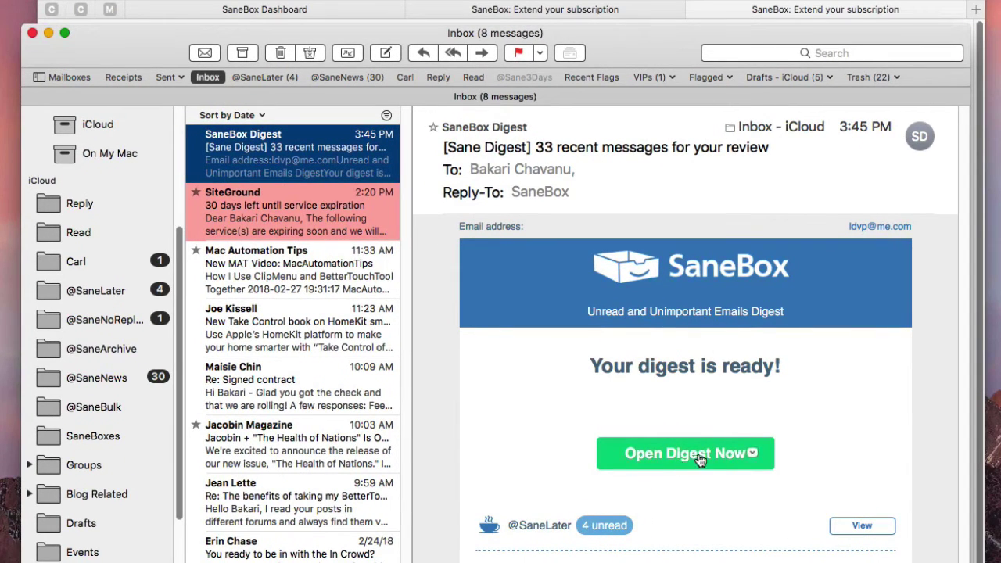
left_click(672, 458)
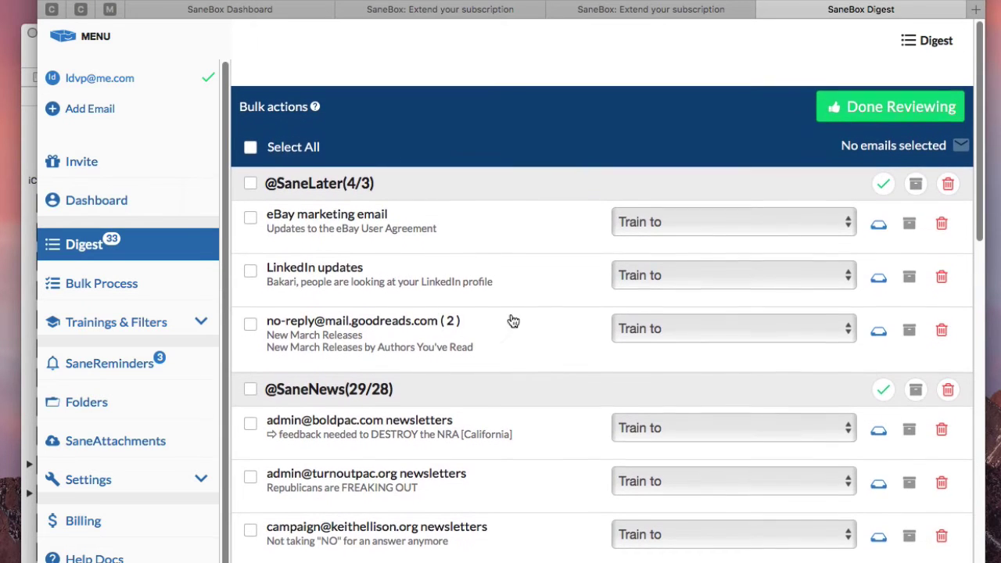
scroll(469, 282, "down", 1)
scroll(438, 258, "up", 1)
scroll(395, 228, "down", 2)
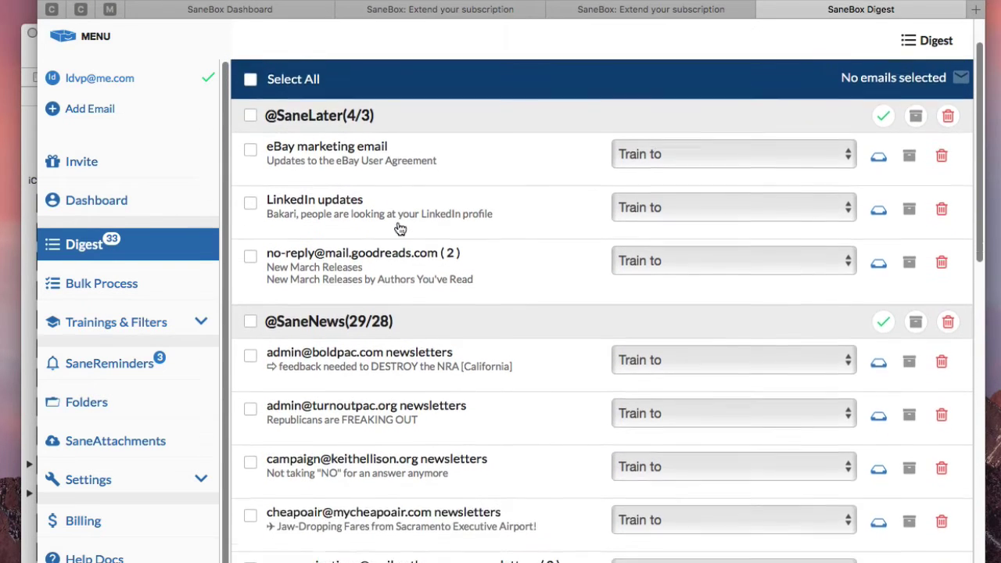
scroll(397, 219, "down", 3)
scroll(398, 215, "up", 5)
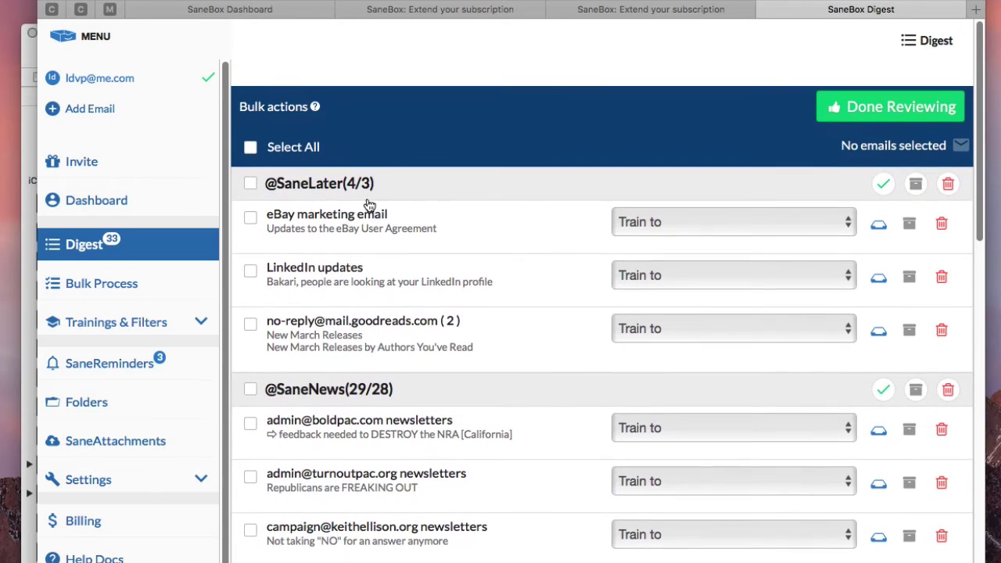
scroll(414, 196, "down", 1)
scroll(426, 202, "up", 1)
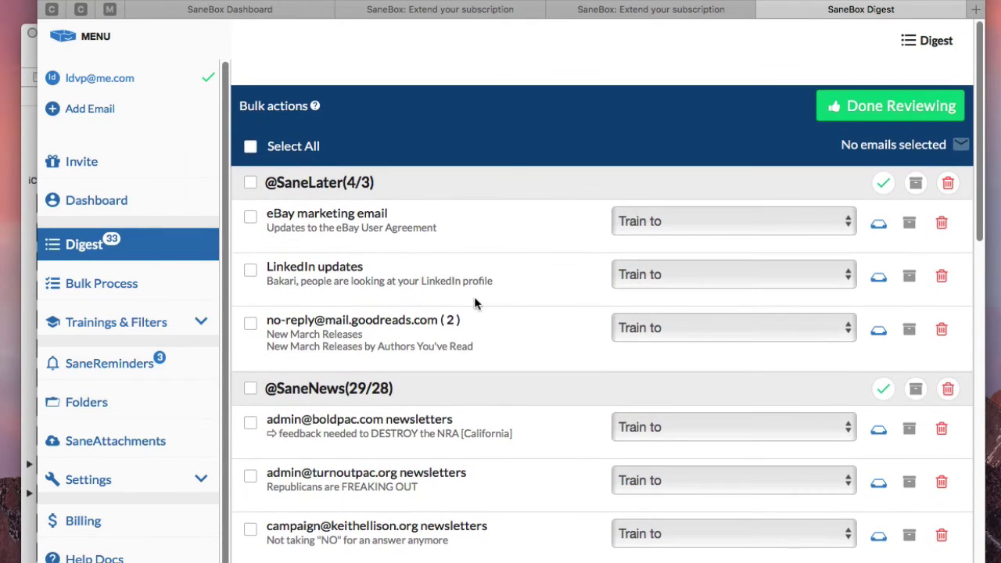
scroll(474, 258, "down", 1)
scroll(368, 291, "up", 1)
scroll(391, 195, "down", 1)
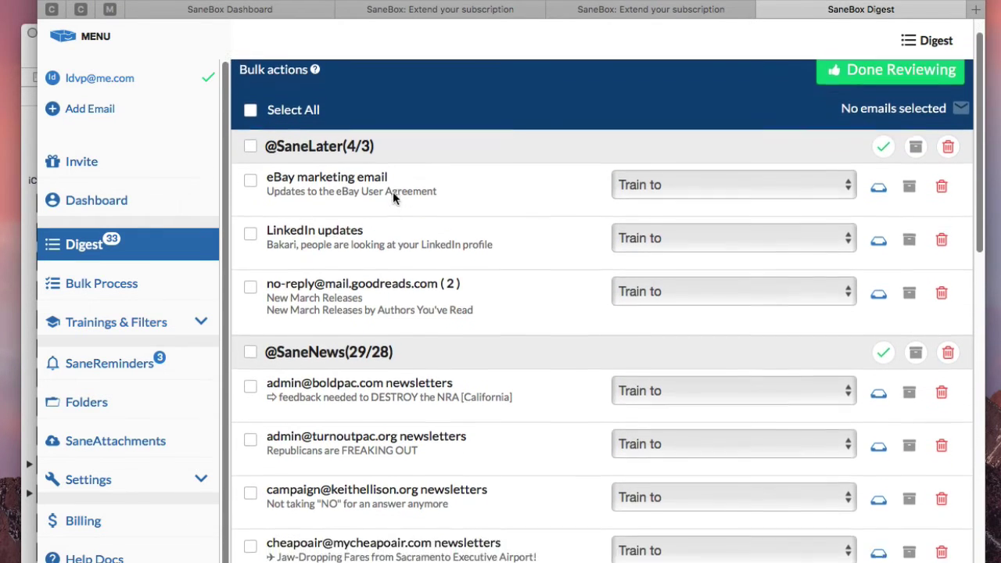
scroll(399, 191, "up", 1)
scroll(419, 191, "down", 1)
scroll(419, 191, "up", 1)
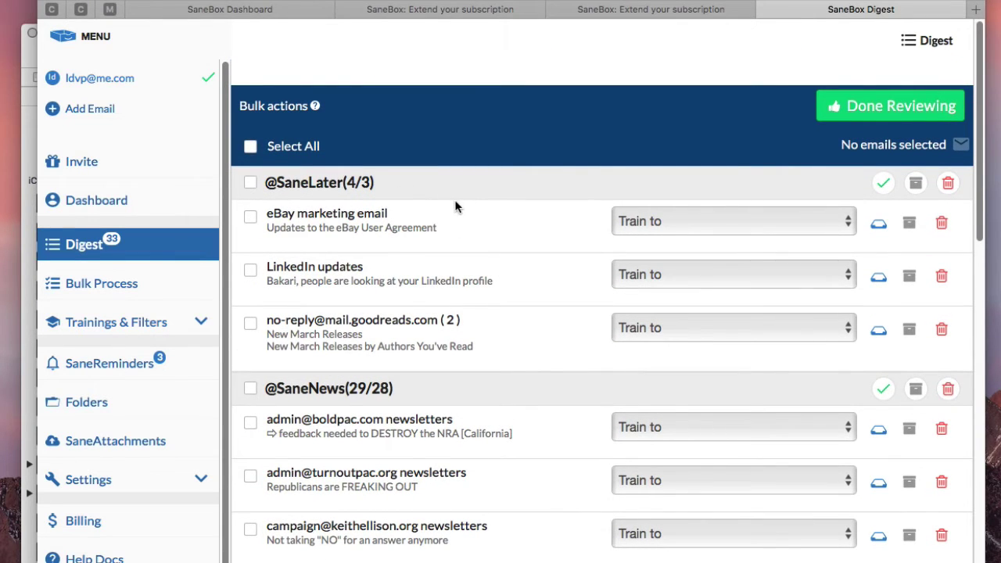
scroll(455, 213, "down", 1)
scroll(451, 278, "down", 10)
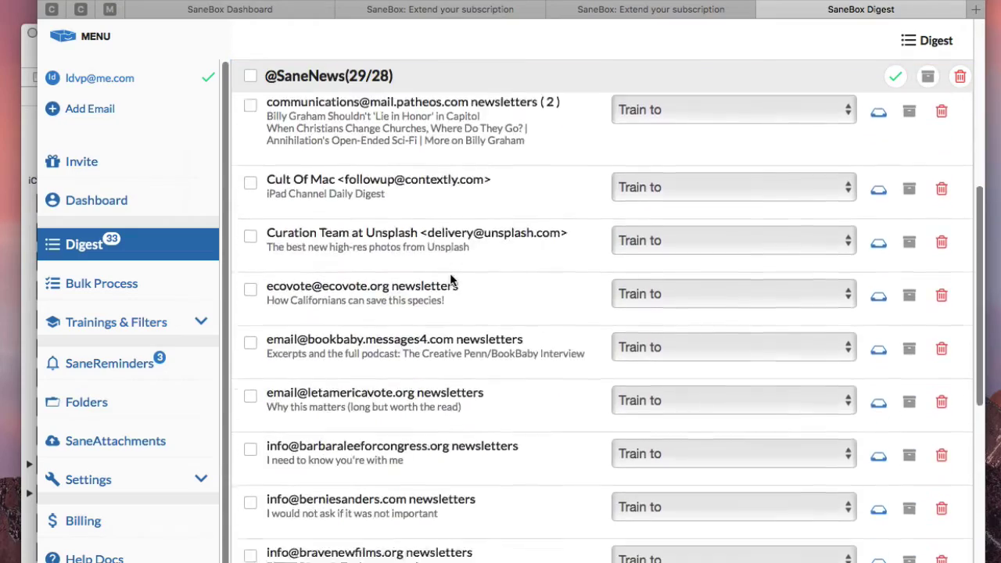
scroll(453, 275, "down", 10)
scroll(440, 415, "up", 8)
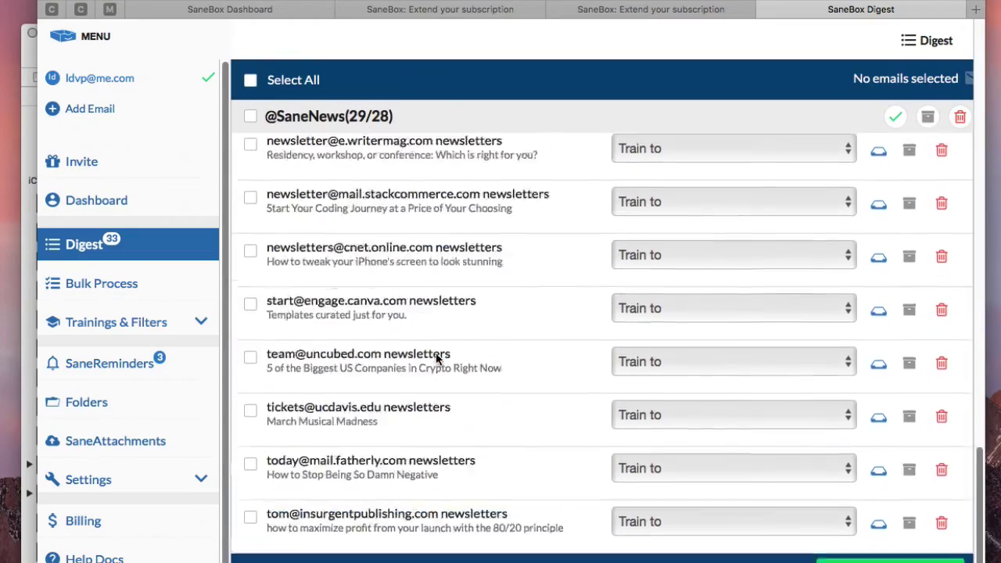
scroll(442, 393, "up", 10)
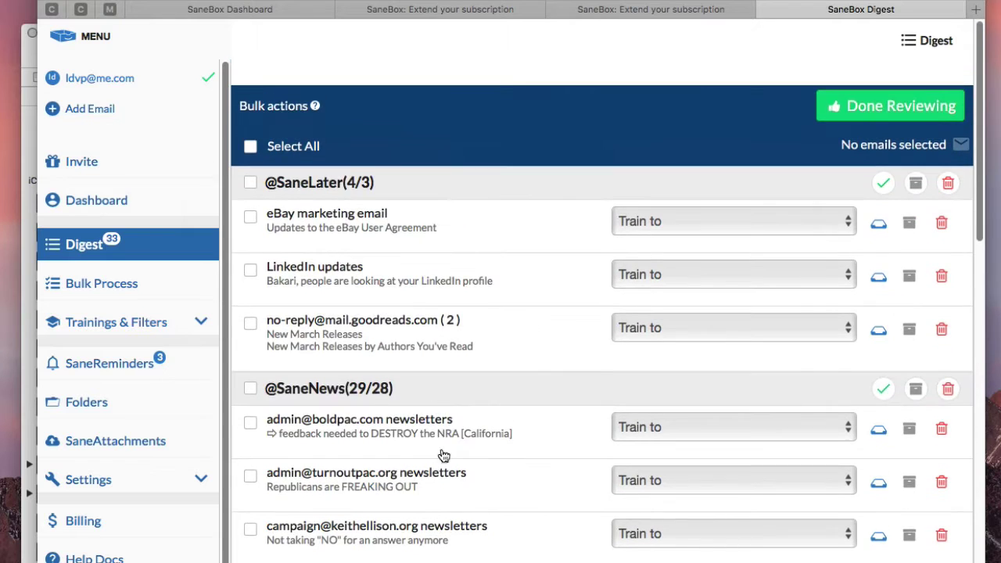
scroll(440, 432, "up", 5)
left_click(722, 228)
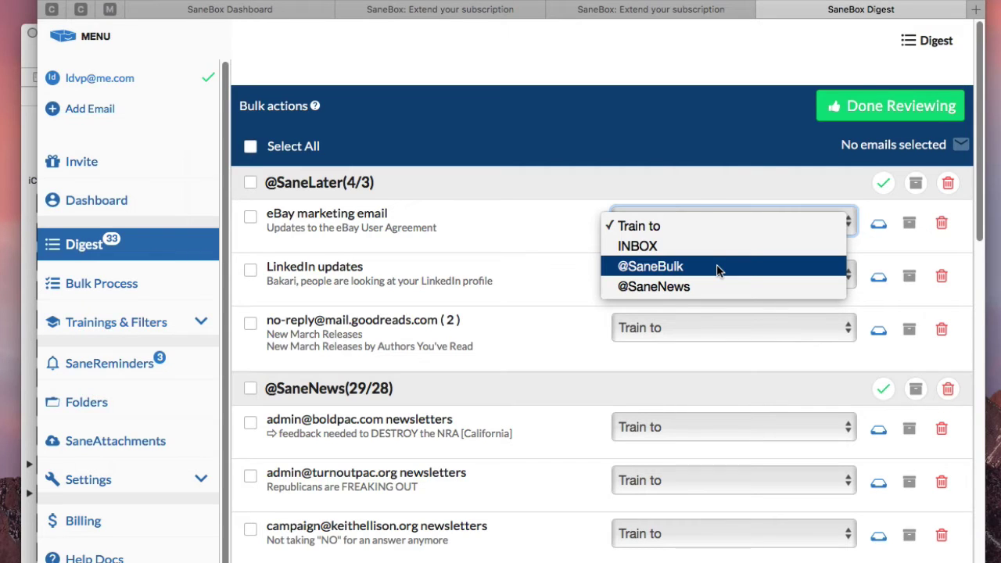
left_click(702, 180)
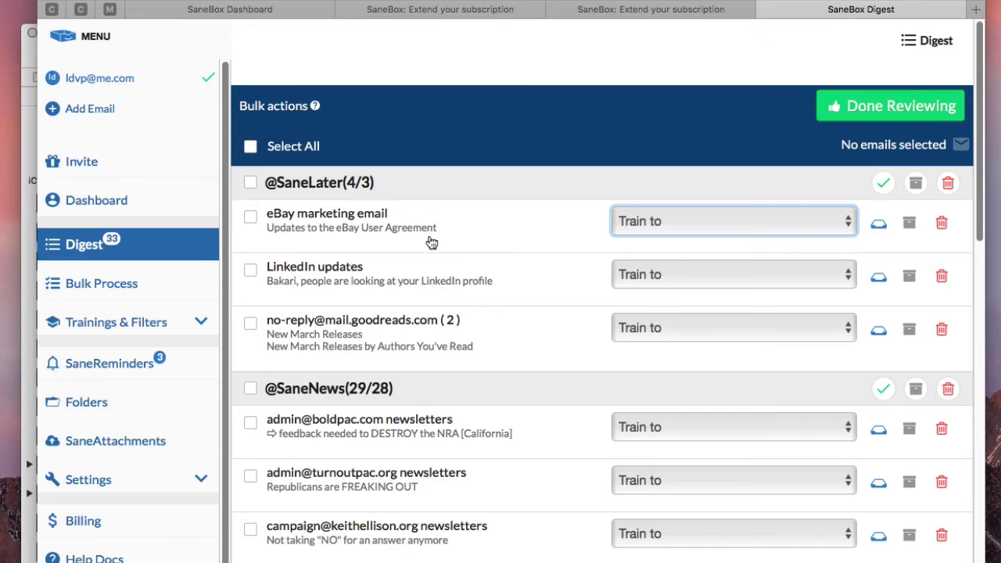
scroll(425, 226, "down", 3)
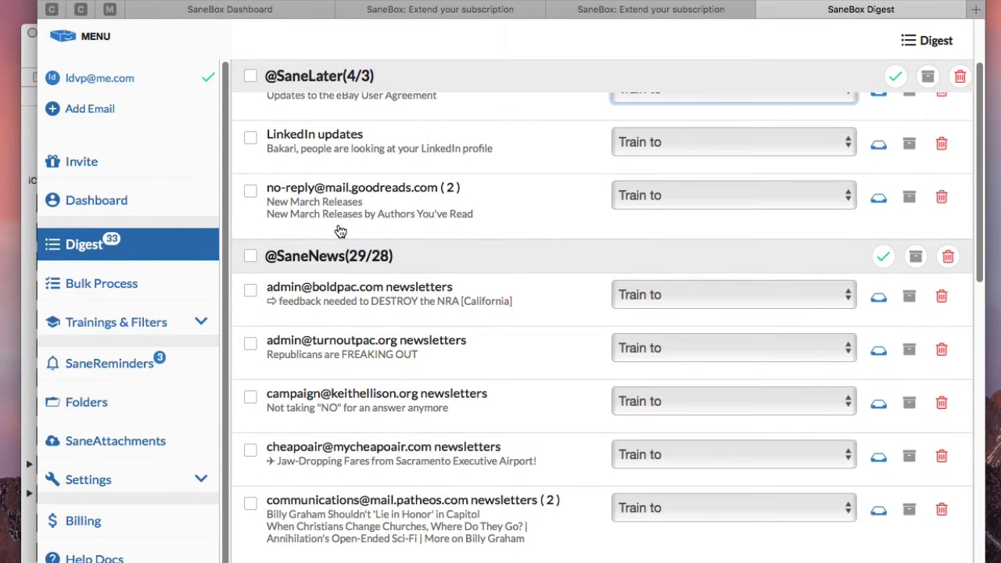
scroll(339, 230, "up", 2)
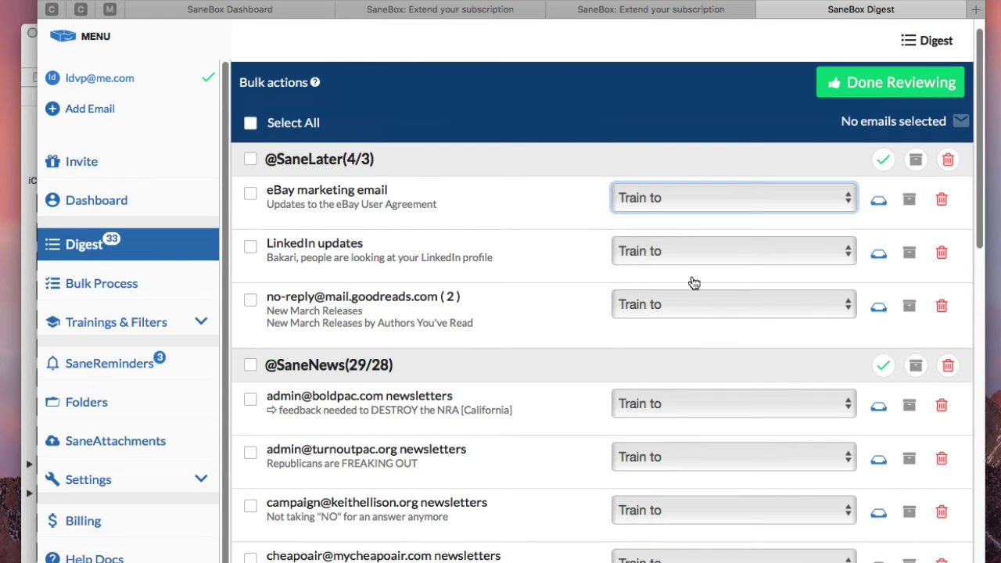
scroll(675, 248, "down", 3)
scroll(726, 206, "up", 3)
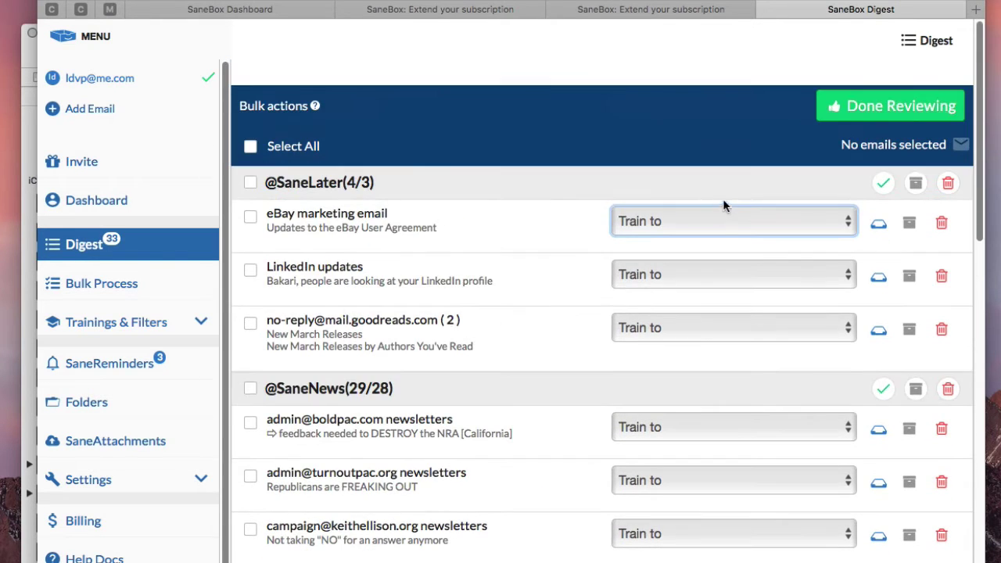
left_click(725, 223)
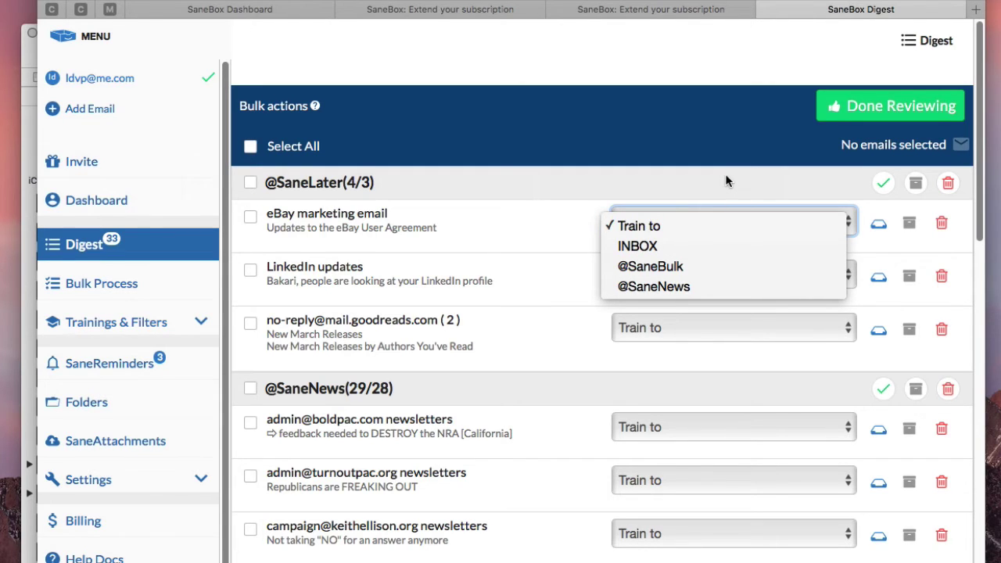
left_click(725, 182)
scroll(676, 341, "down", 5)
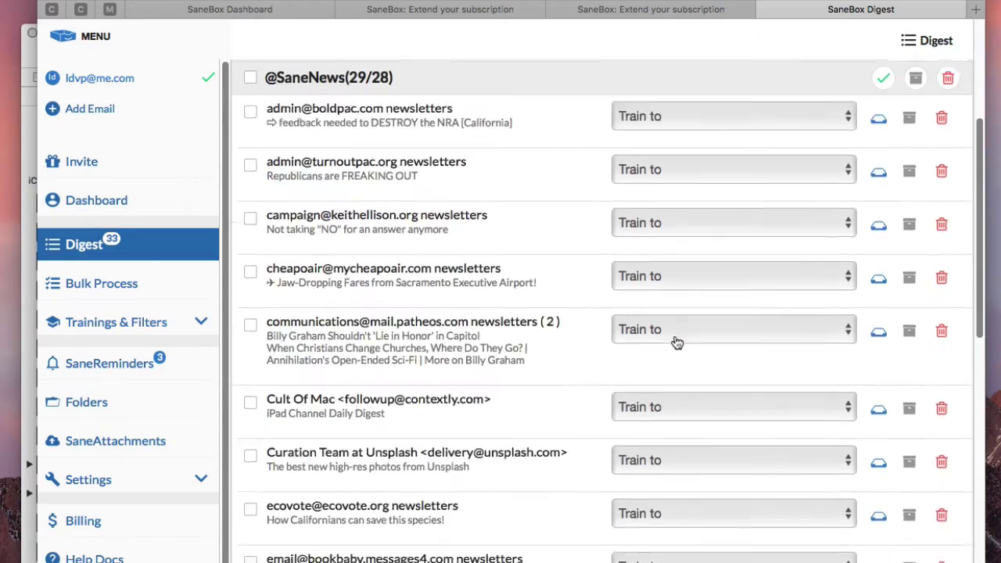
scroll(677, 342, "down", 15)
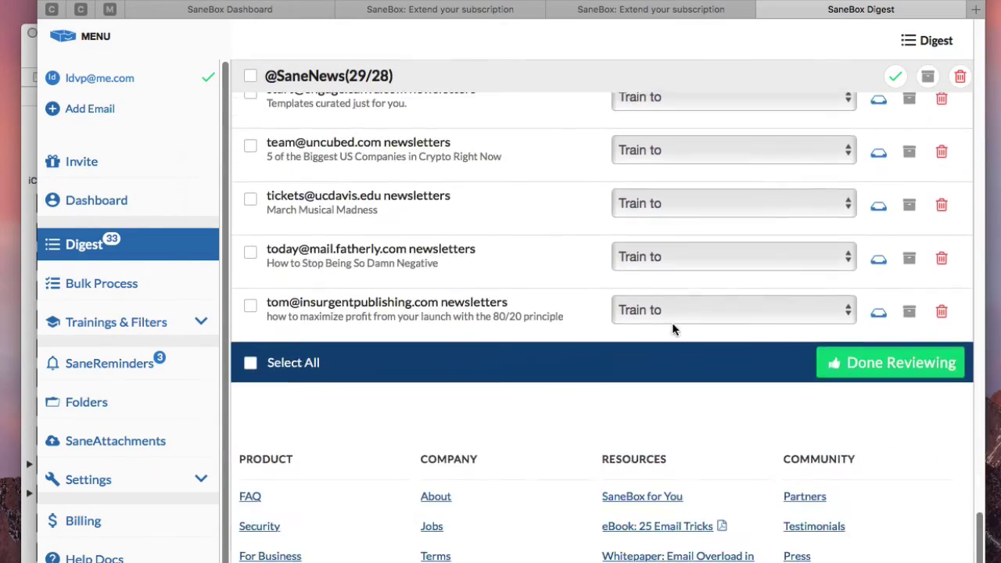
scroll(672, 322, "up", 15)
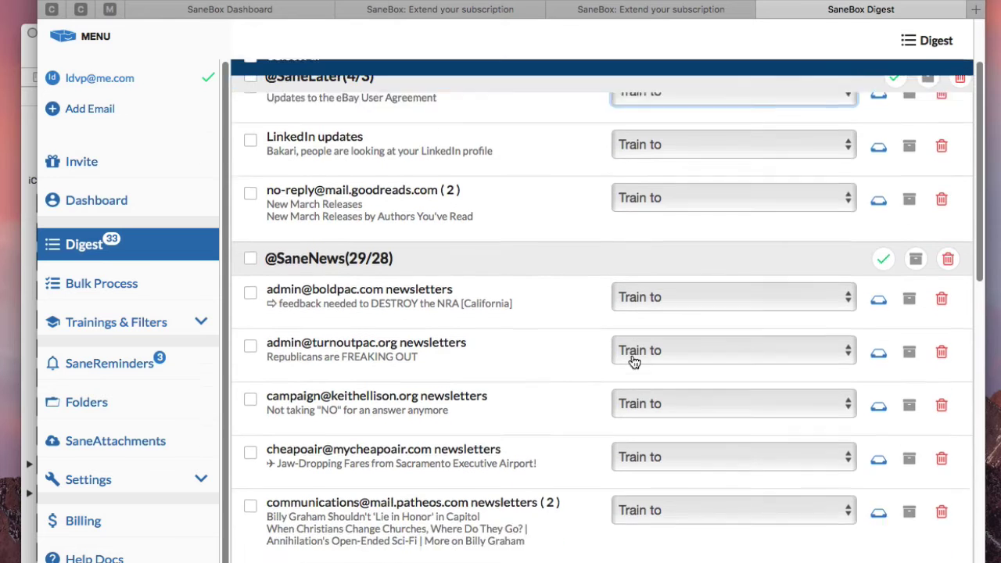
scroll(634, 361, "down", 1)
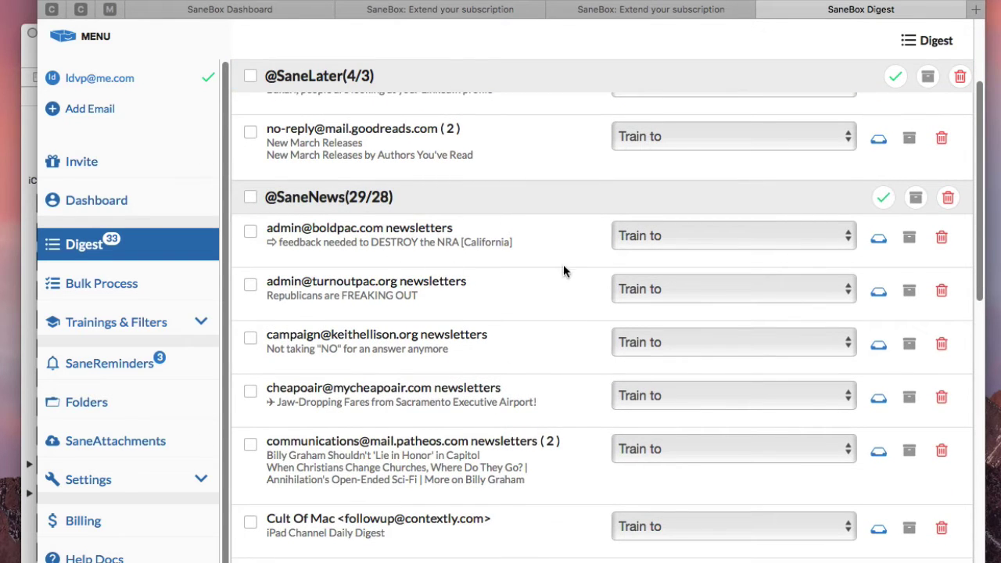
scroll(774, 379, "up", 5)
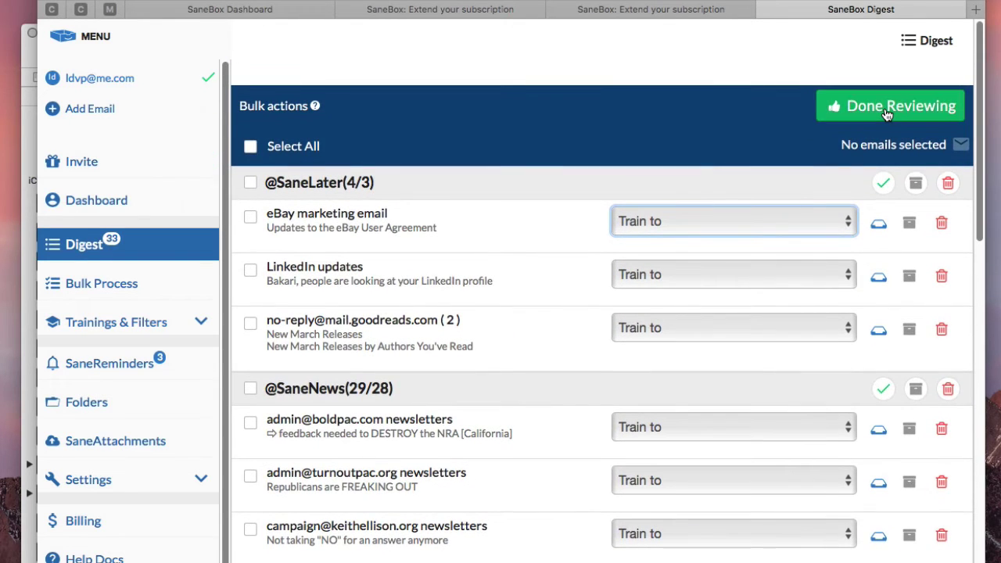
left_click(887, 115)
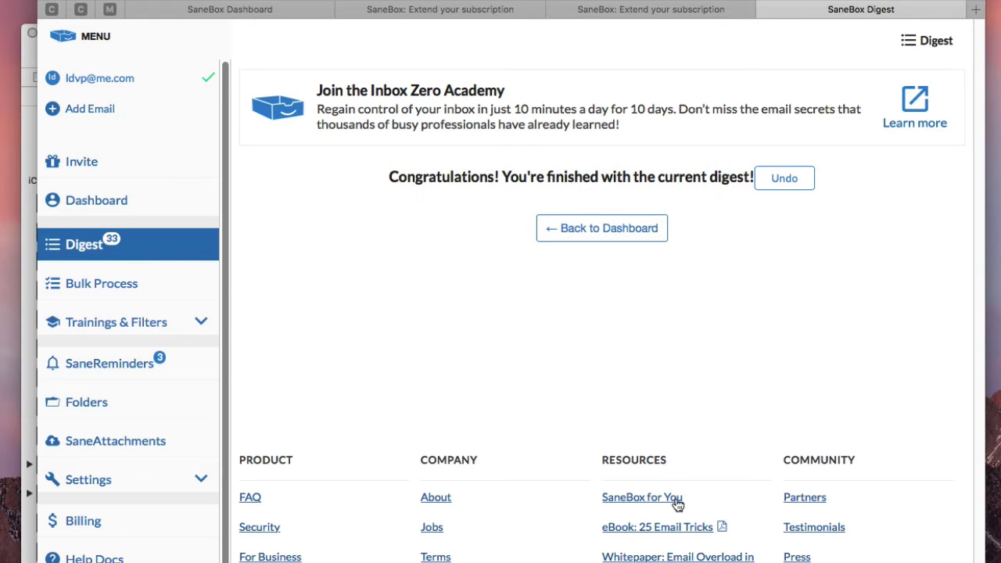
- Switch to Mail and open the GetResponse Daily Stats message in the Inbox
key("super+Tab")
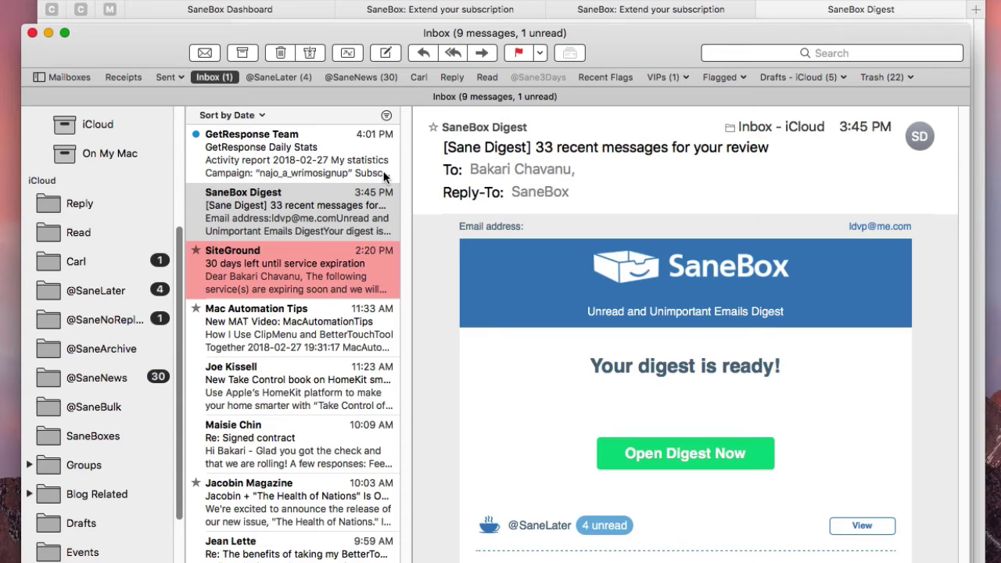
left_click(327, 156)
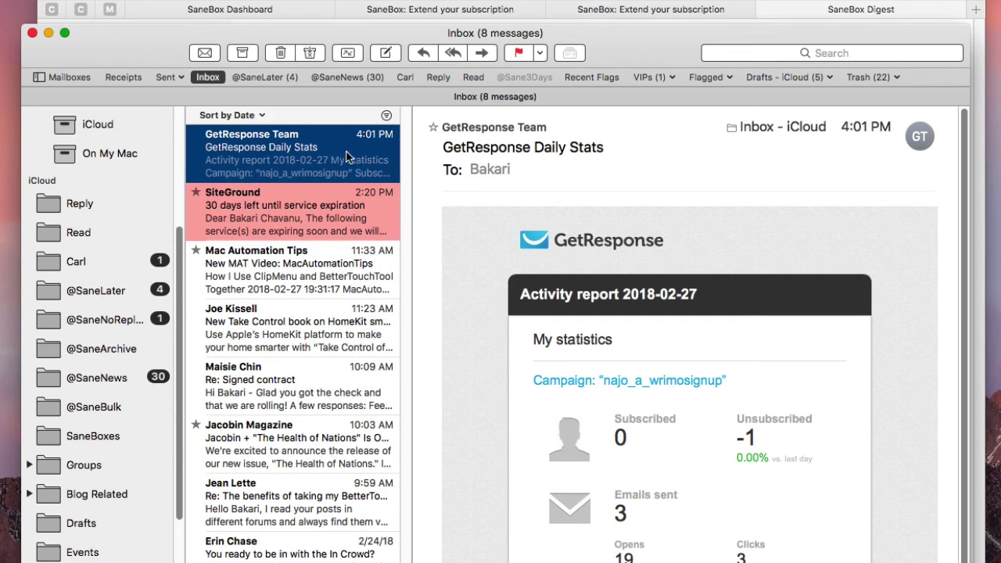
left_click_drag(326, 160, 305, 138)
scroll(119, 358, "down", 2)
scroll(118, 336, "up", 8)
scroll(101, 305, "down", 6)
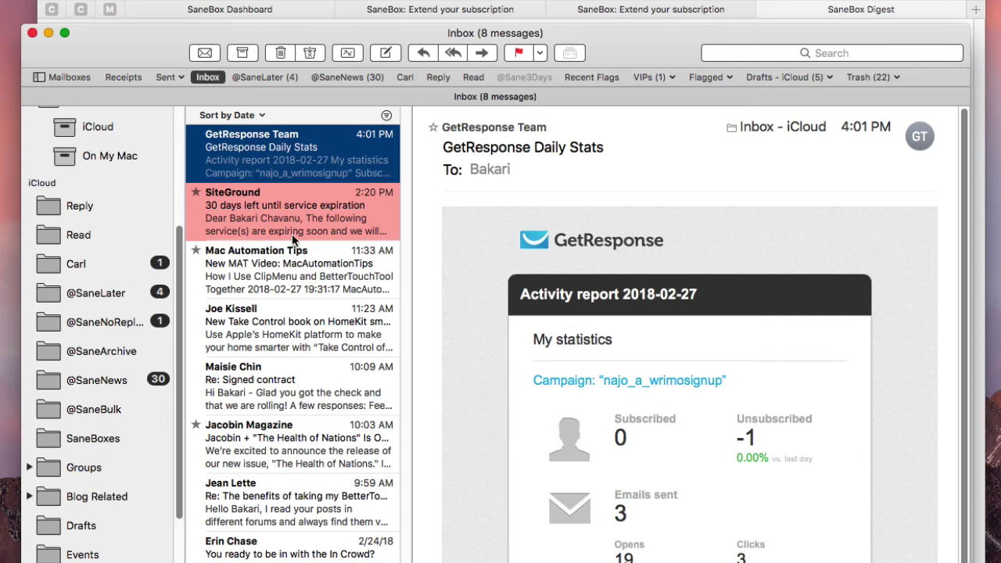
left_click(334, 76)
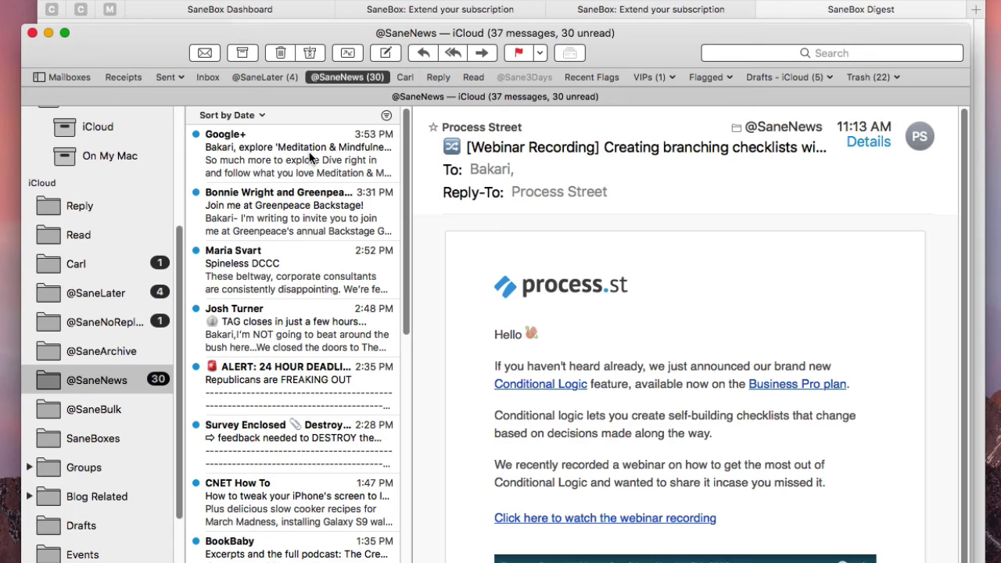
left_click(306, 151)
left_click(207, 78)
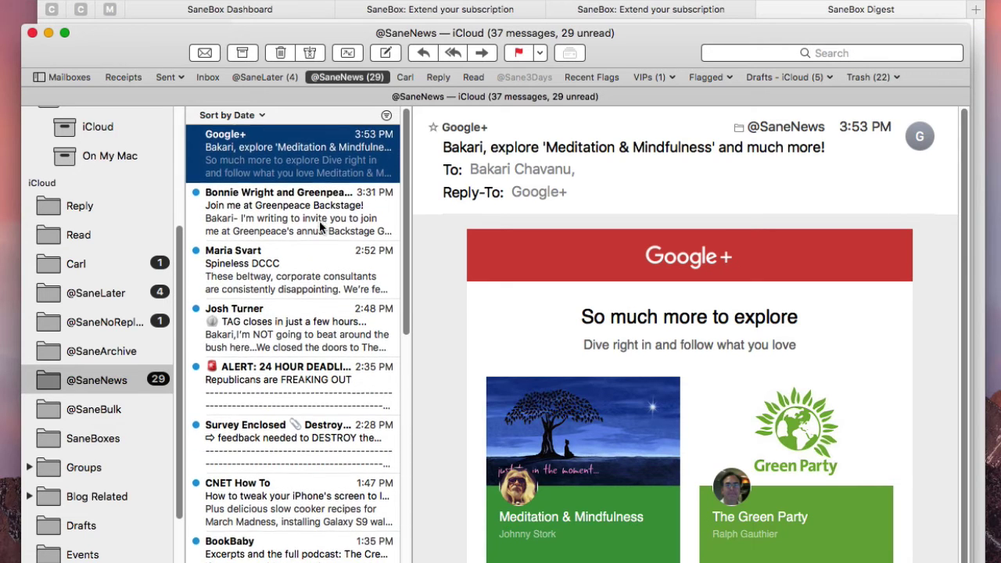
mouse_move(595, 118)
left_click(212, 76)
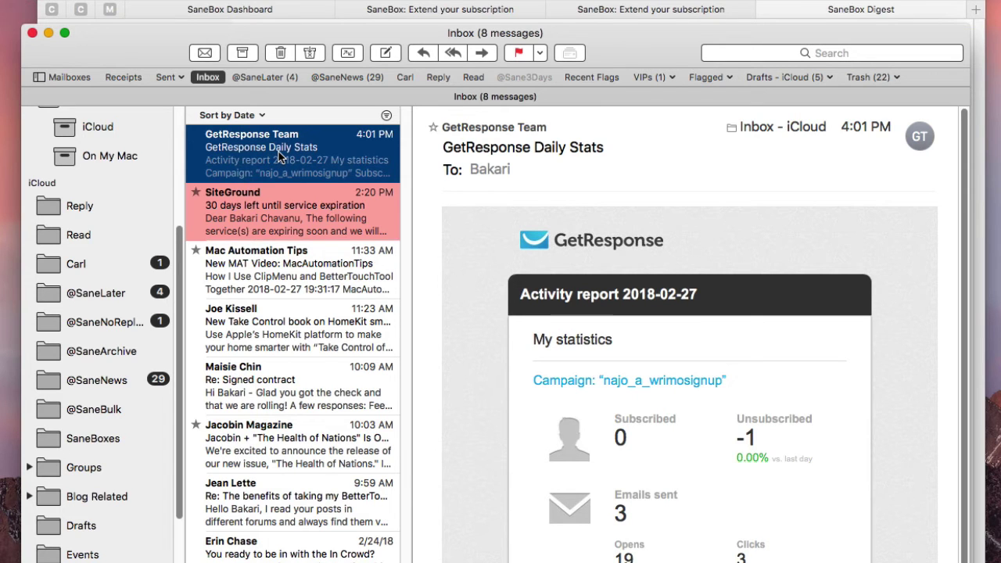
key("Delete")
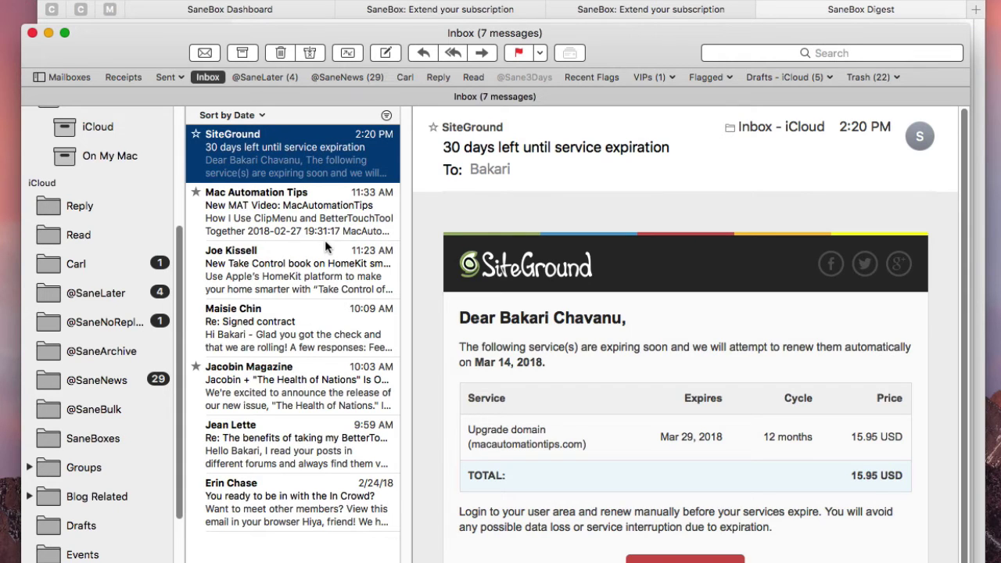
key("super+5")
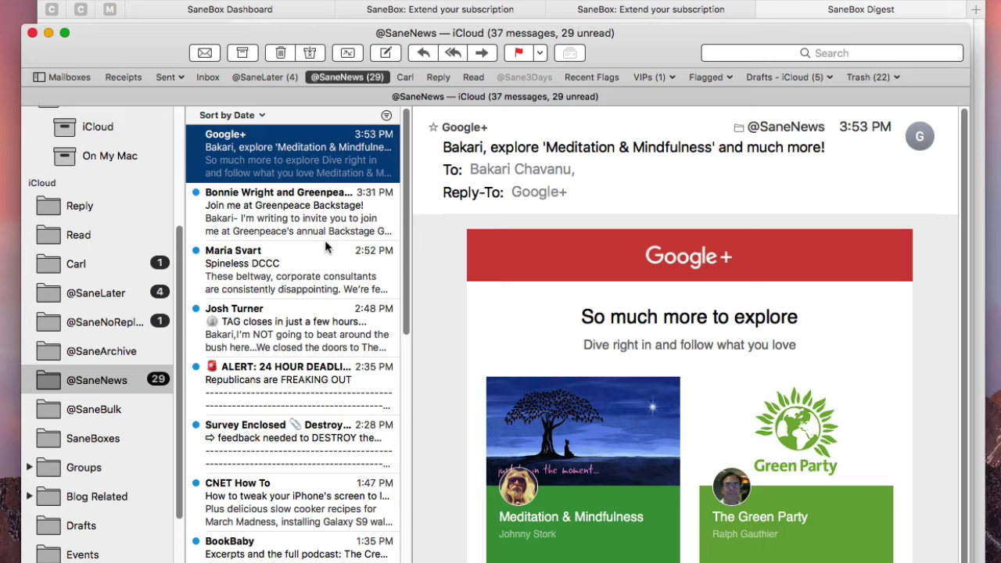
key("Delete")
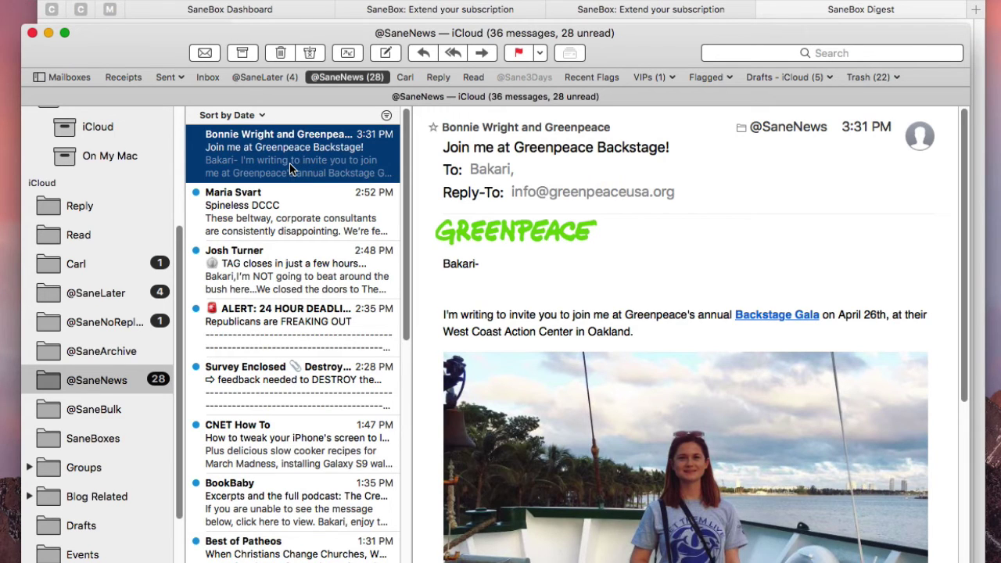
key("Delete")
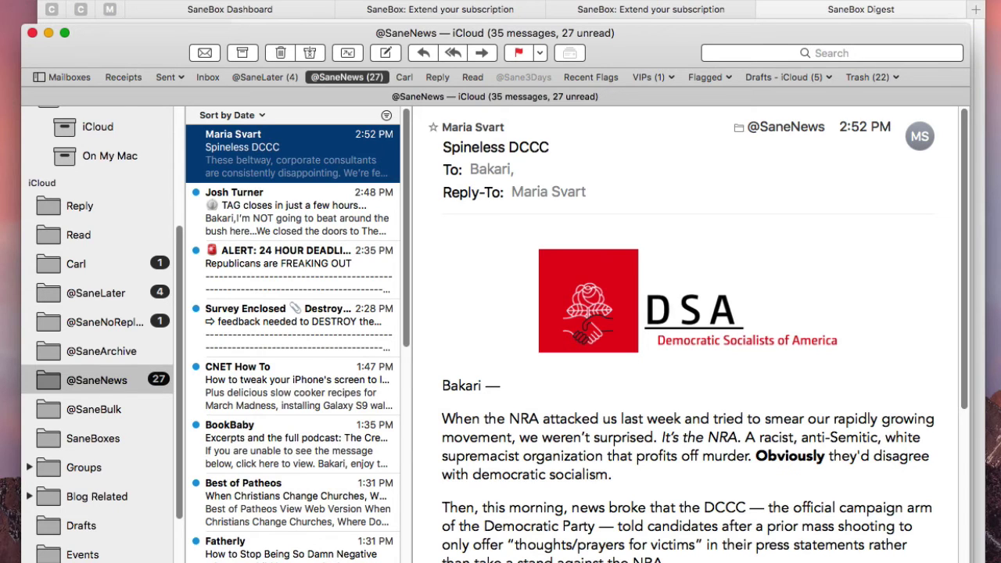
key("super+Tab")
key("super+a")
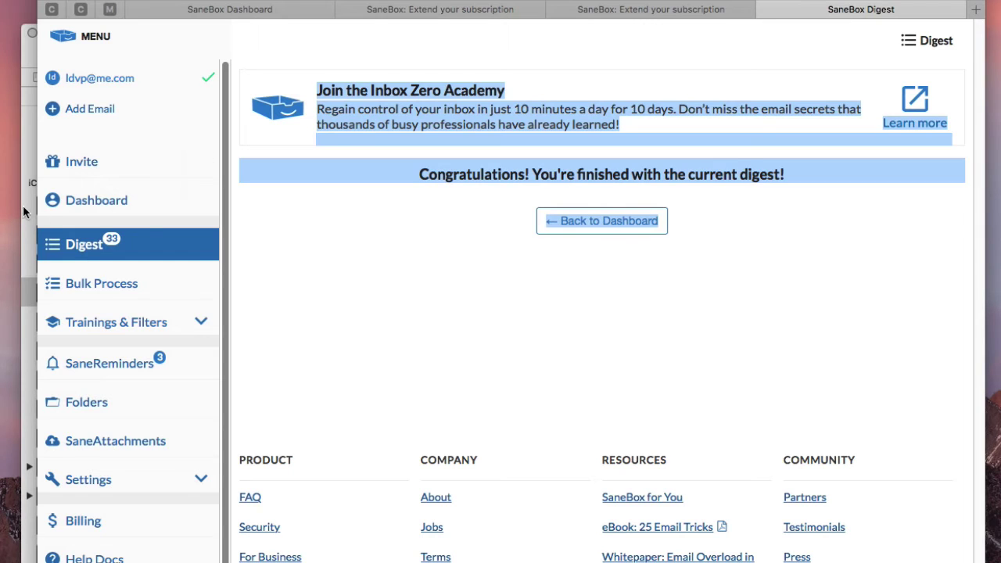
left_click(24, 209)
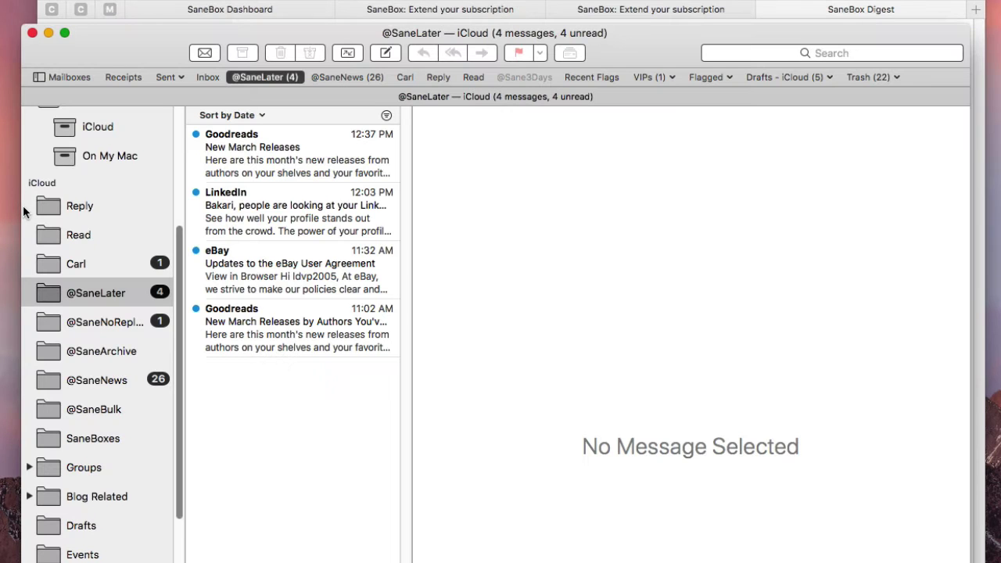
left_click(344, 77)
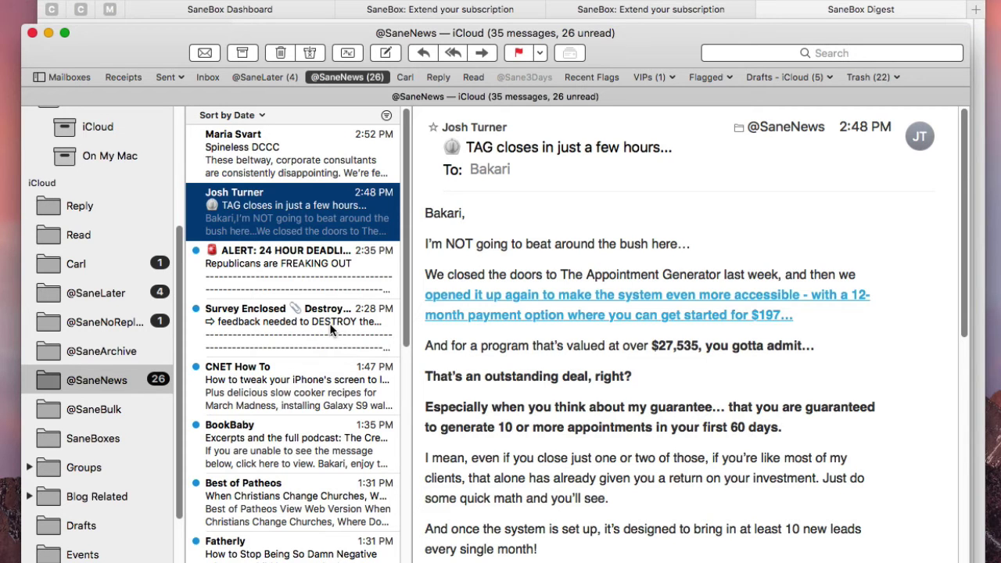
scroll(312, 319, "down", 8)
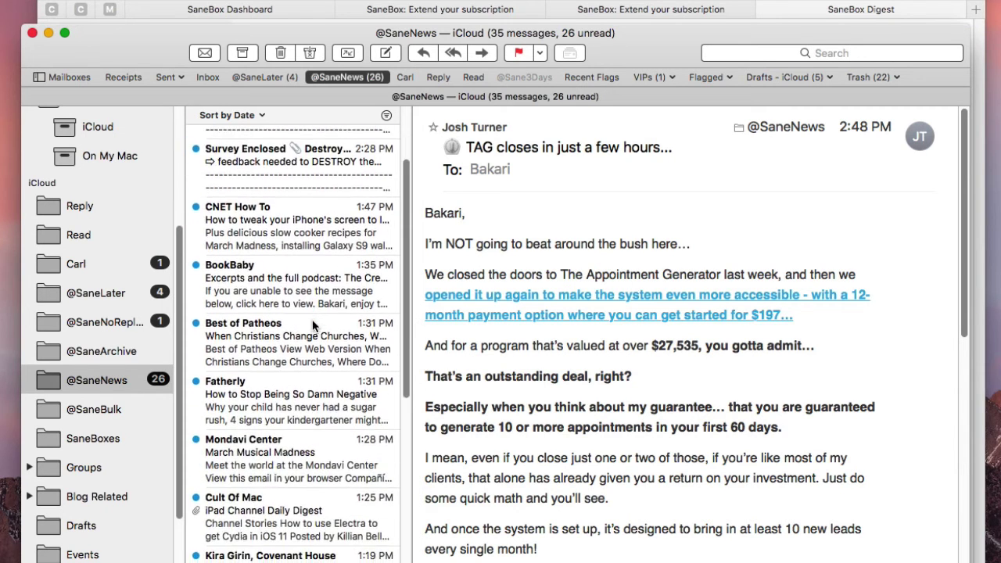
scroll(312, 319, "down", 8)
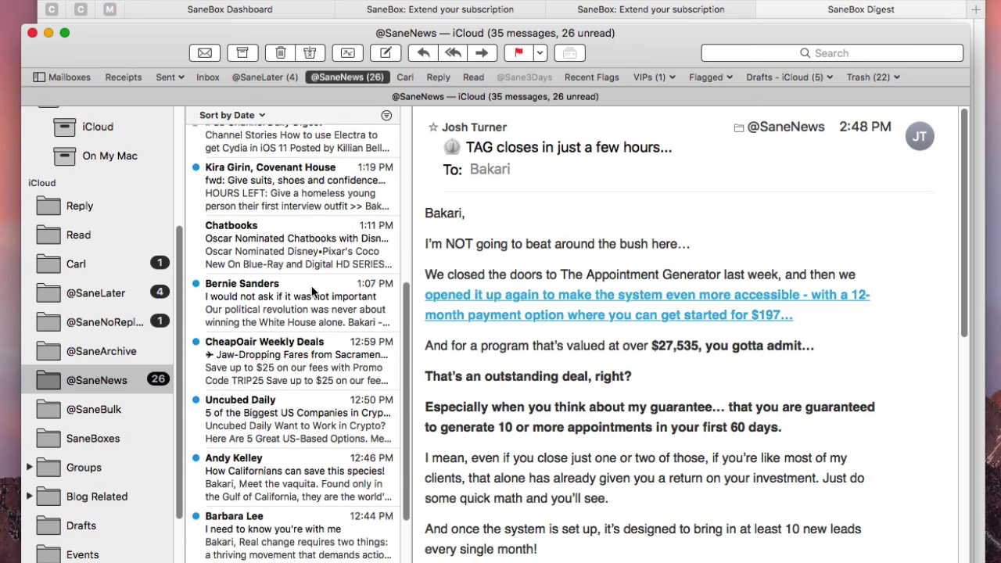
scroll(313, 291, "down", 3)
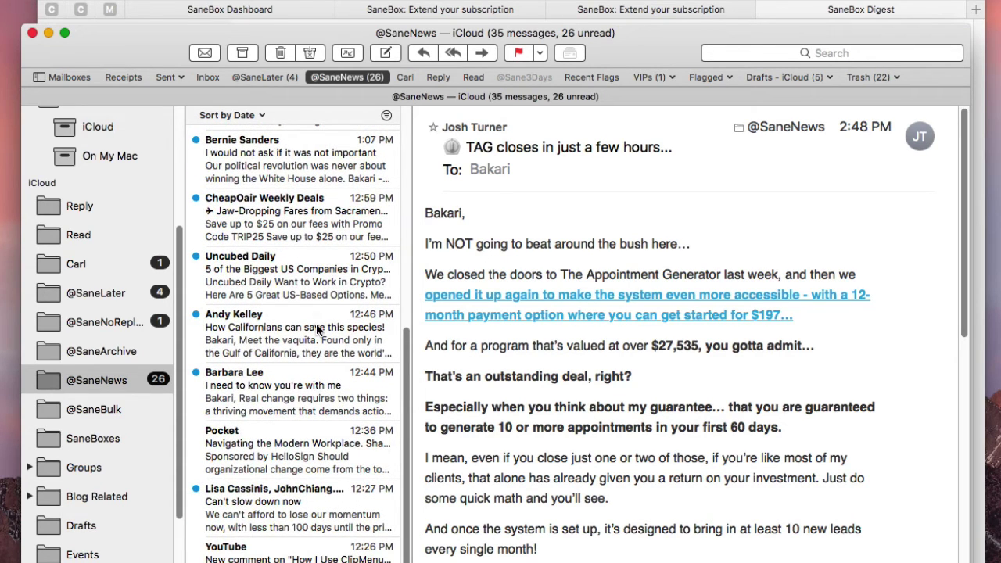
scroll(317, 330, "up", 1)
scroll(328, 406, "down", 10)
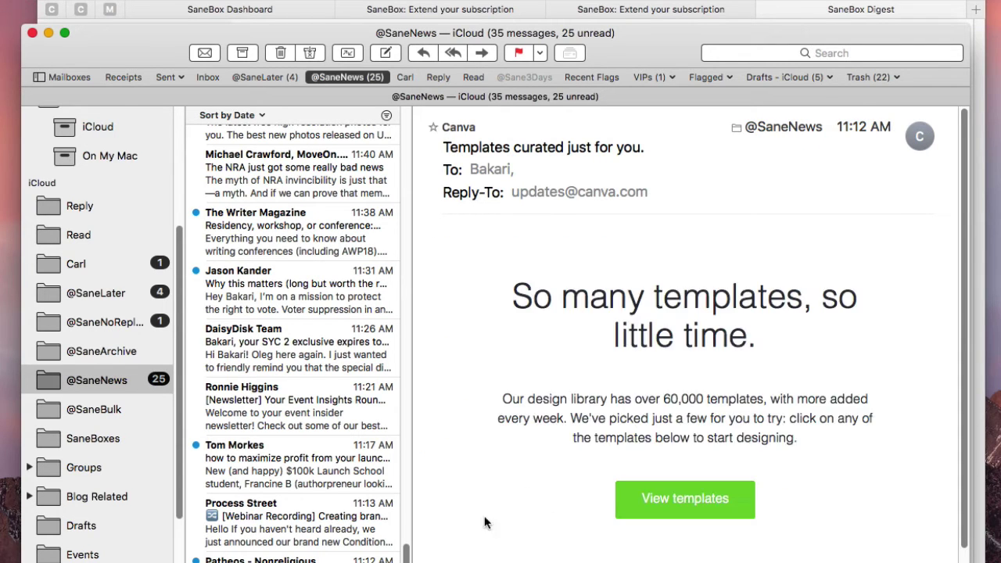
scroll(692, 469, "down", 3)
scroll(692, 467, "down", 5)
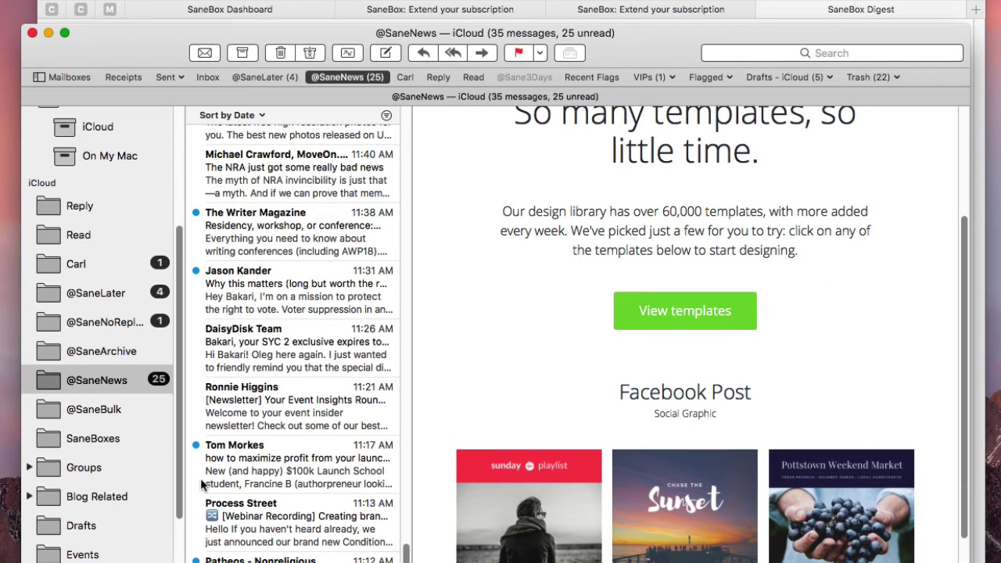
scroll(94, 444, "down", 1)
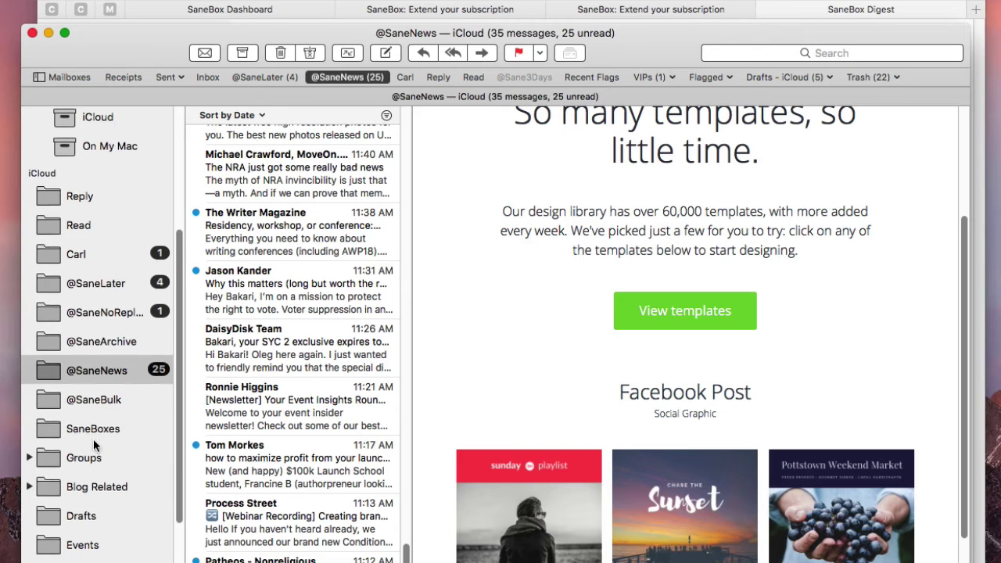
scroll(93, 439, "down", 3)
scroll(104, 384, "up", 2)
scroll(105, 381, "down", 2)
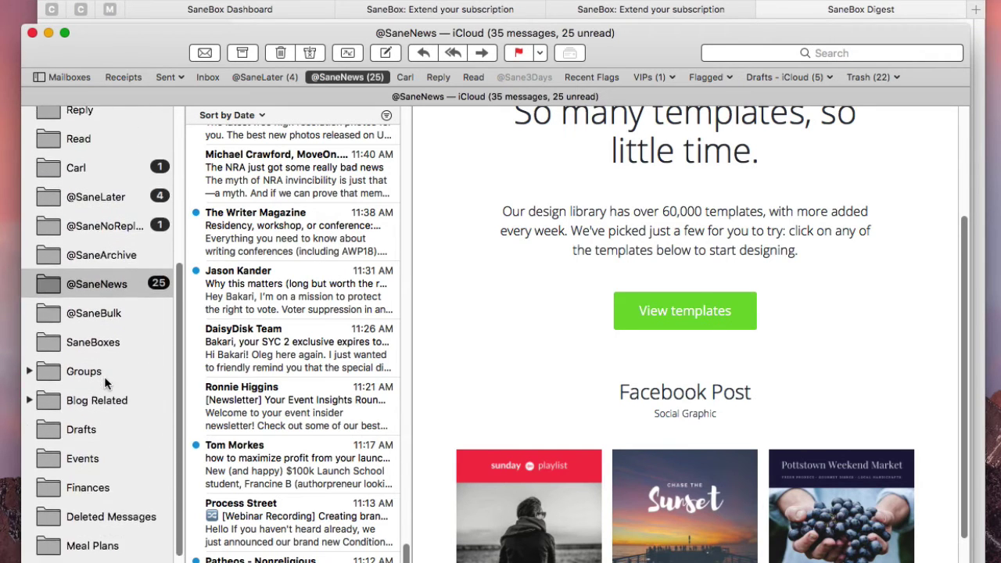
scroll(105, 383, "up", 2)
scroll(105, 382, "down", 2)
scroll(106, 382, "up", 1)
scroll(106, 382, "down", 2)
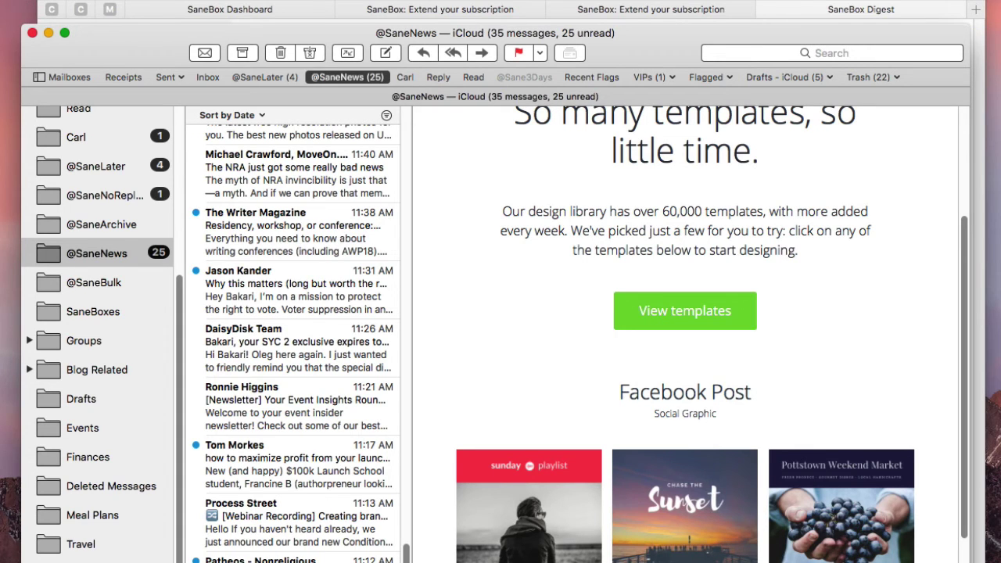
scroll(297, 337, "down", 1)
left_click(27, 372)
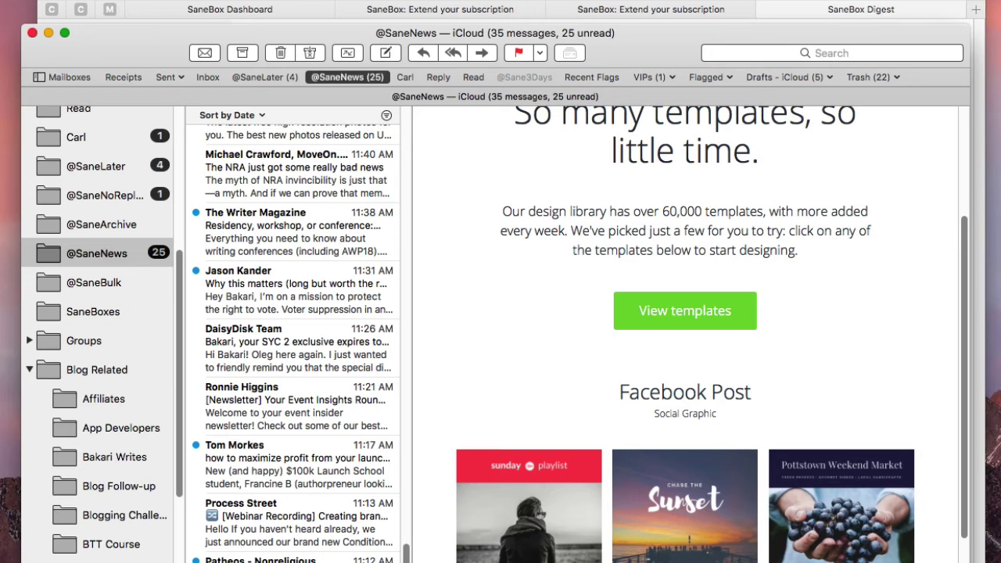
left_click_drag(117, 544, 102, 372)
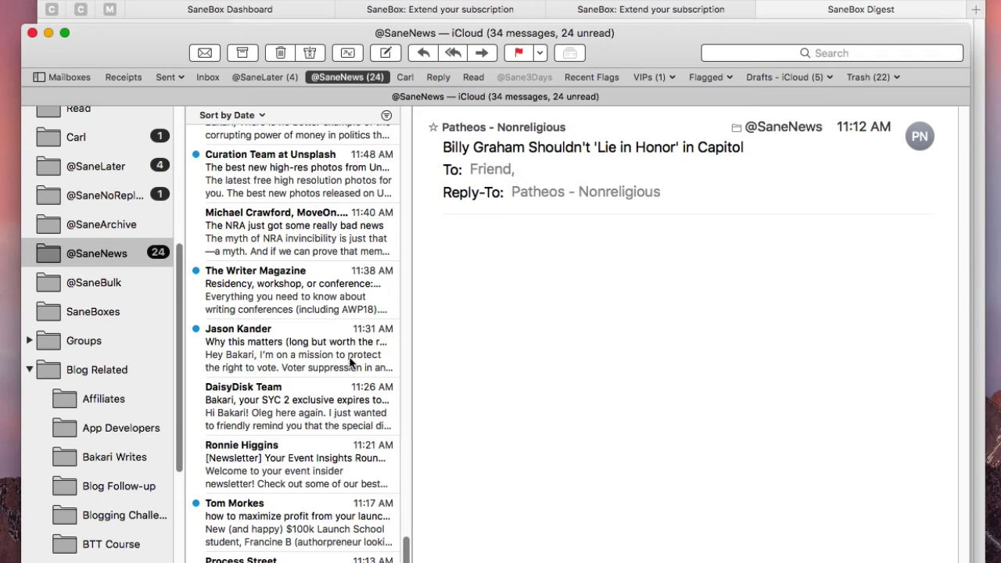
scroll(297, 392, "up", 5)
scroll(287, 409, "down", 4)
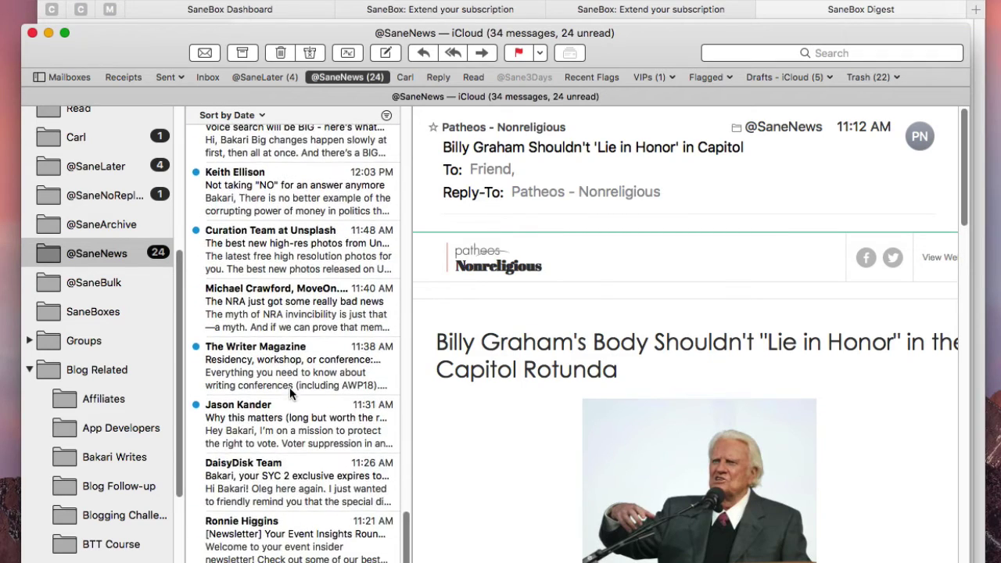
scroll(290, 393, "down", 3)
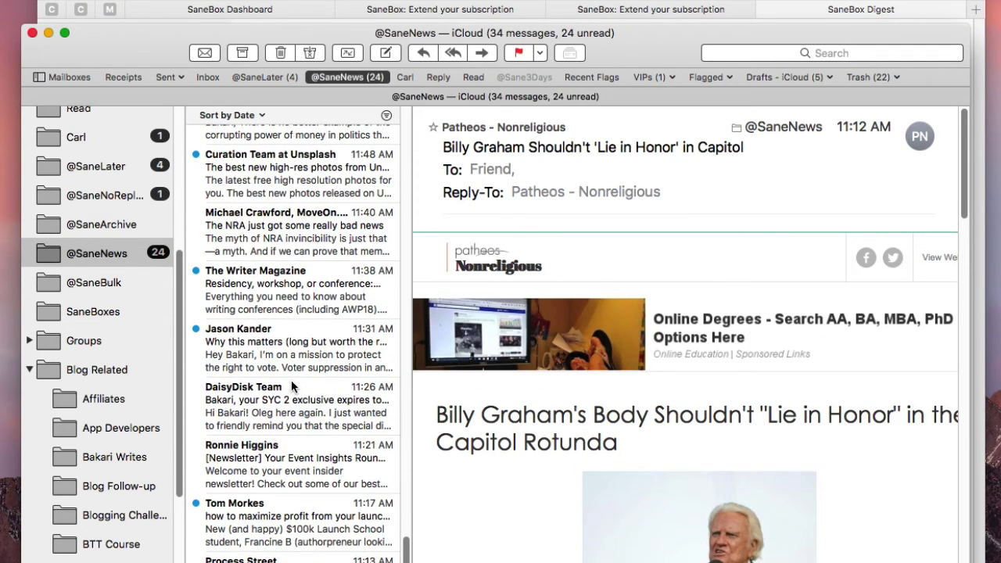
scroll(275, 402, "up", 10)
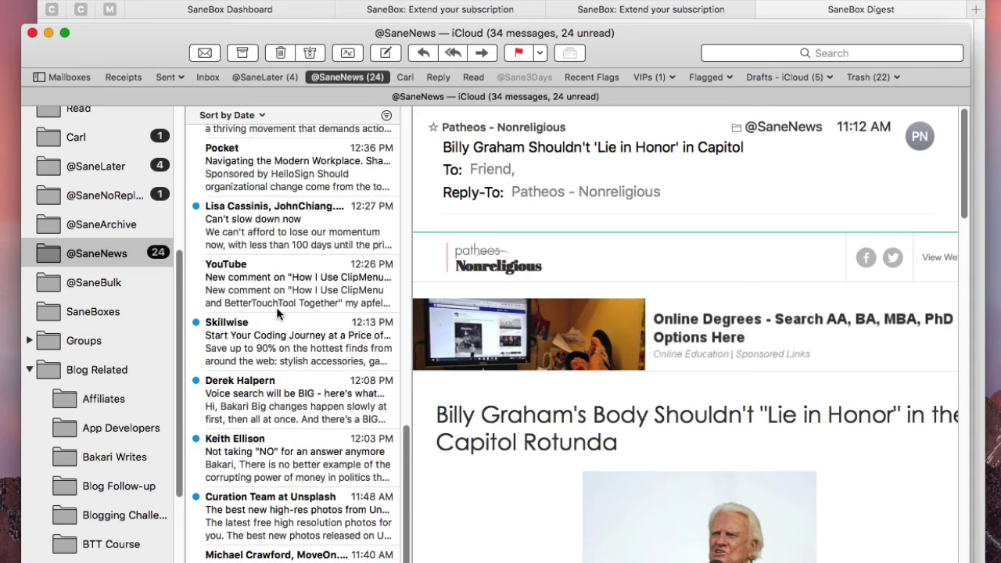
left_click(287, 440)
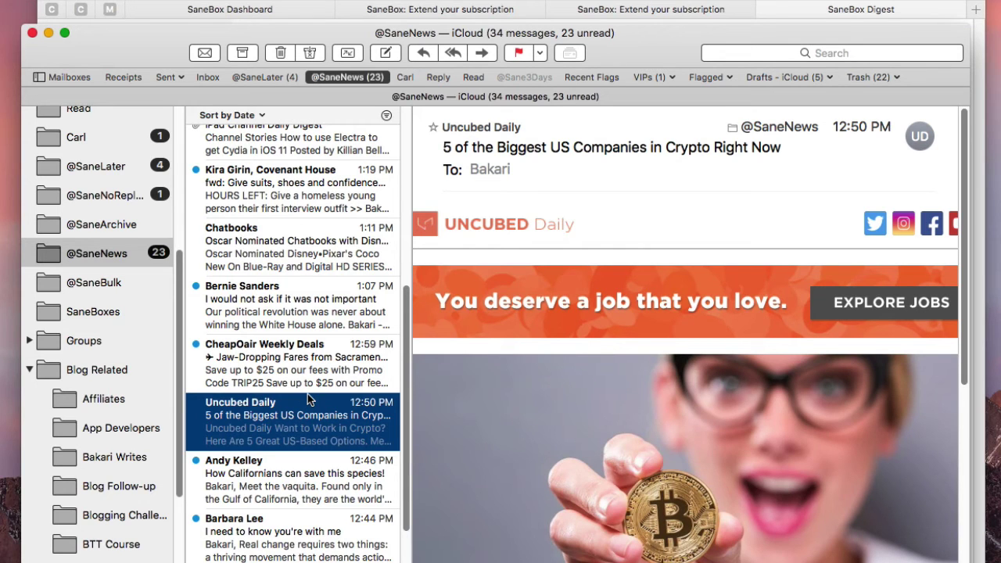
key("super+a")
key("BackSpace")
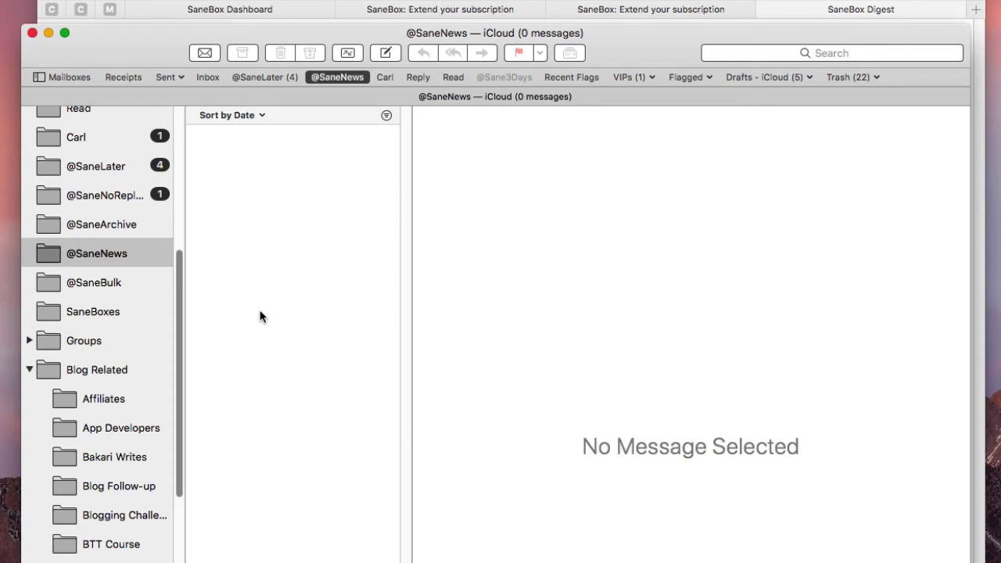
- Show the Inbox and read the Mac Automation Tips message about using ClipMenu and BetterTouchTool together
left_click(209, 78)
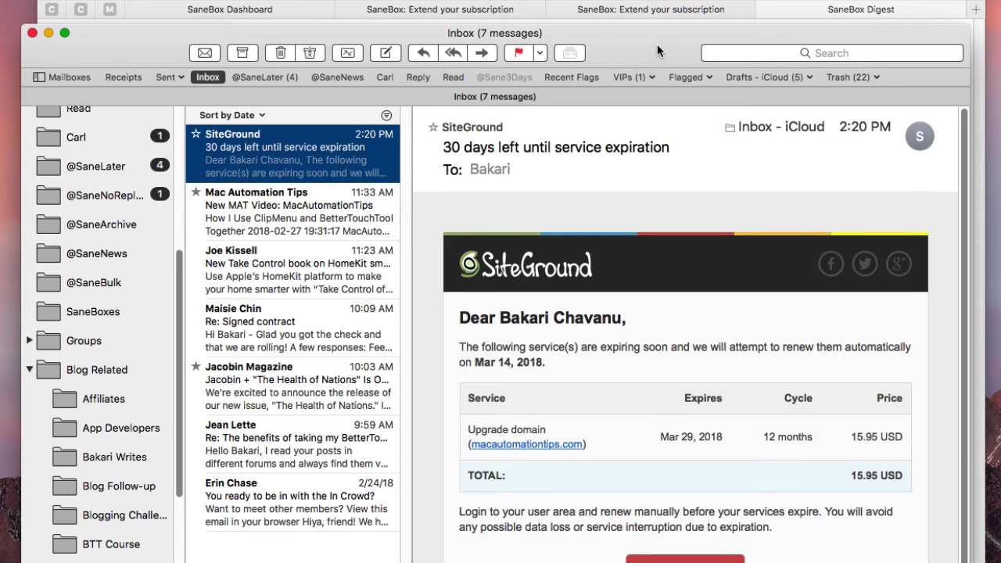
left_click_drag(657, 52, 648, 52)
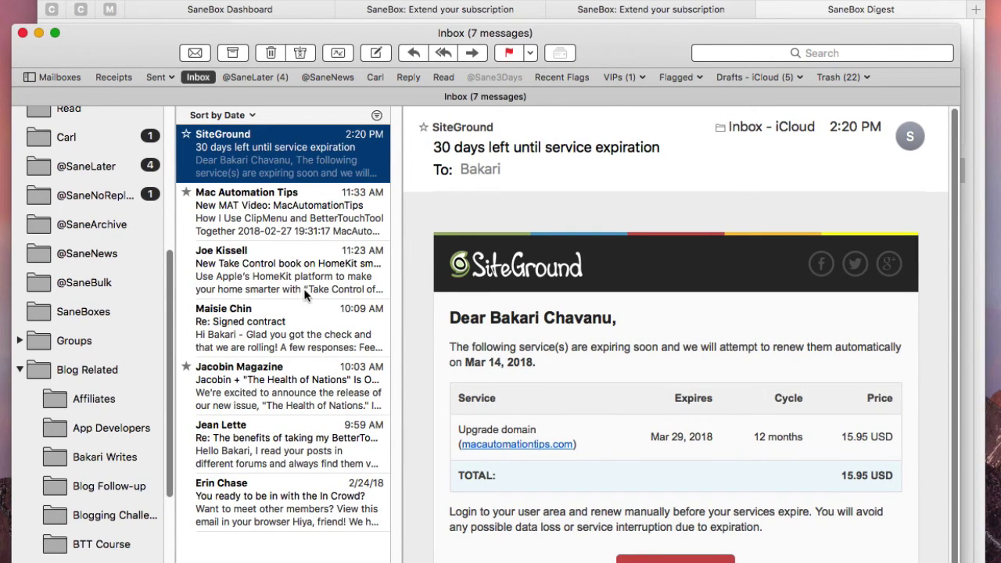
left_click(327, 221)
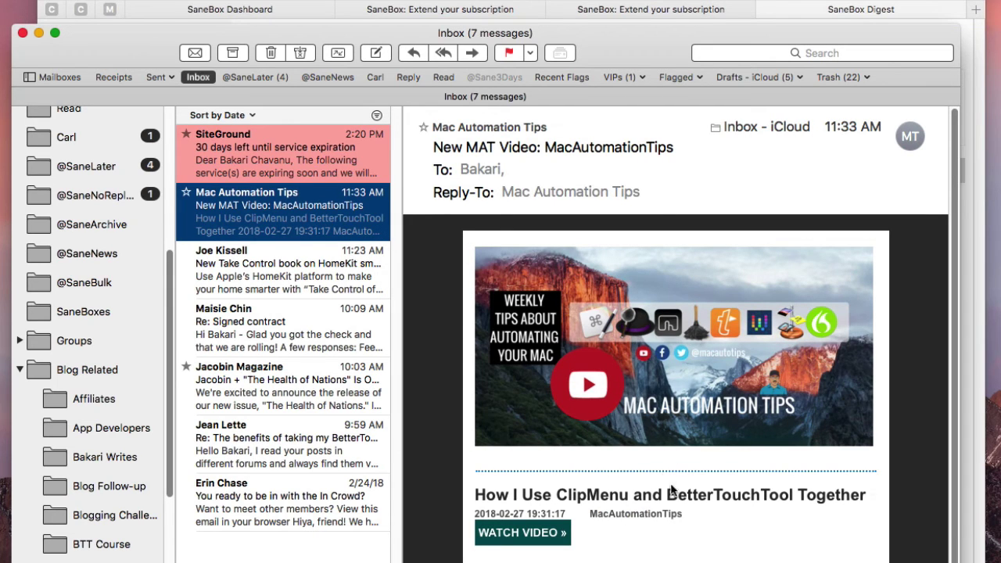
scroll(593, 442, "down", 2)
scroll(593, 443, "up", 2)
scroll(593, 392, "down", 4)
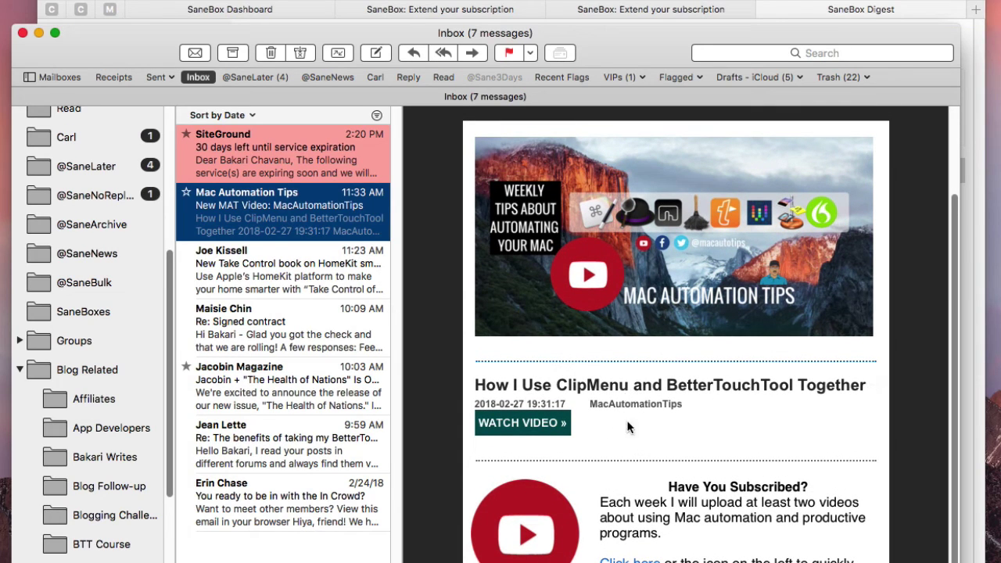
scroll(599, 362, "down", 1)
scroll(599, 356, "up", 4)
scroll(579, 314, "down", 3)
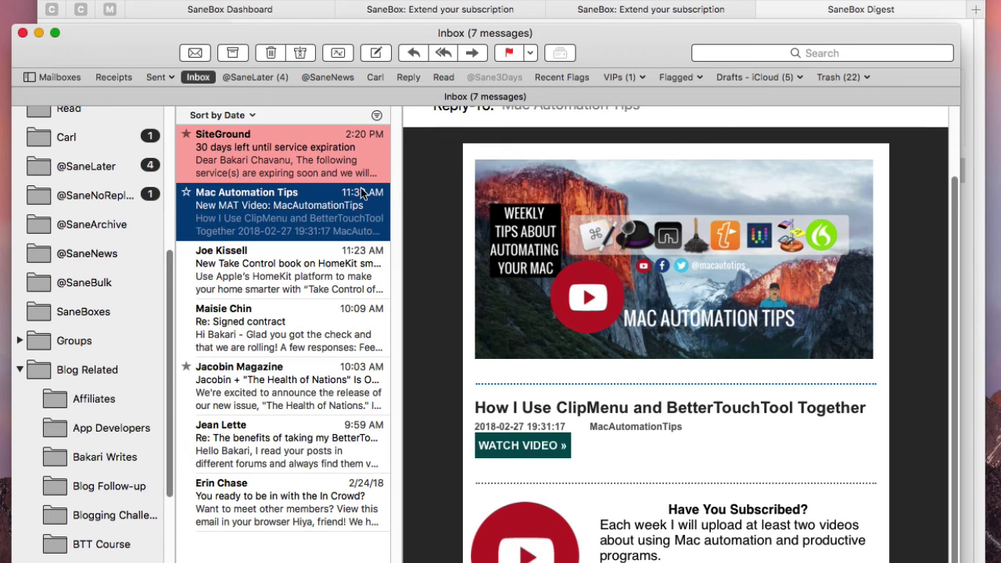
- Forward the Mac Automation Tips message and address the draft to SaneBox's nextweek reminder address with the Keyboard Maestro macro
left_click(474, 52)
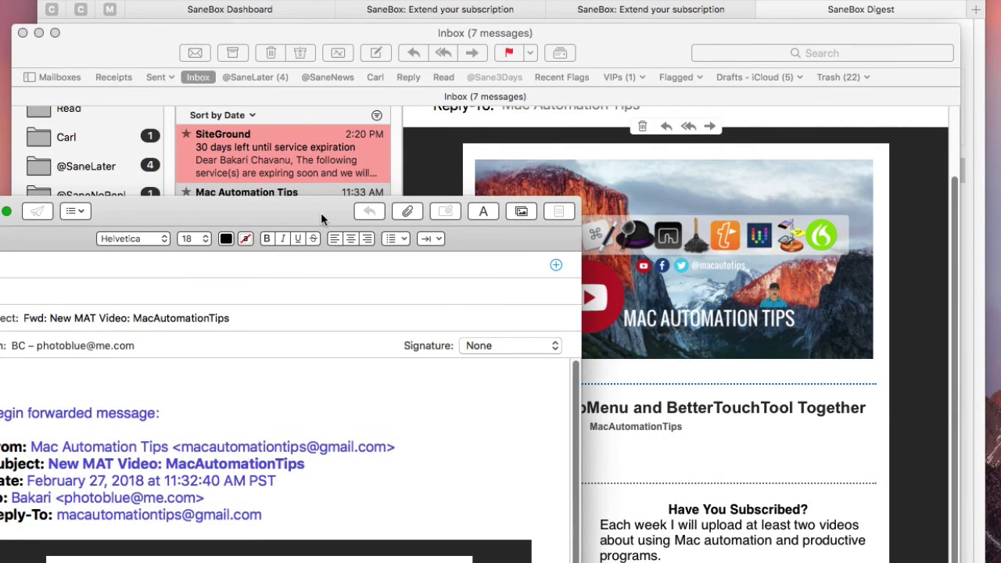
left_click_drag(16, 229, 247, 135)
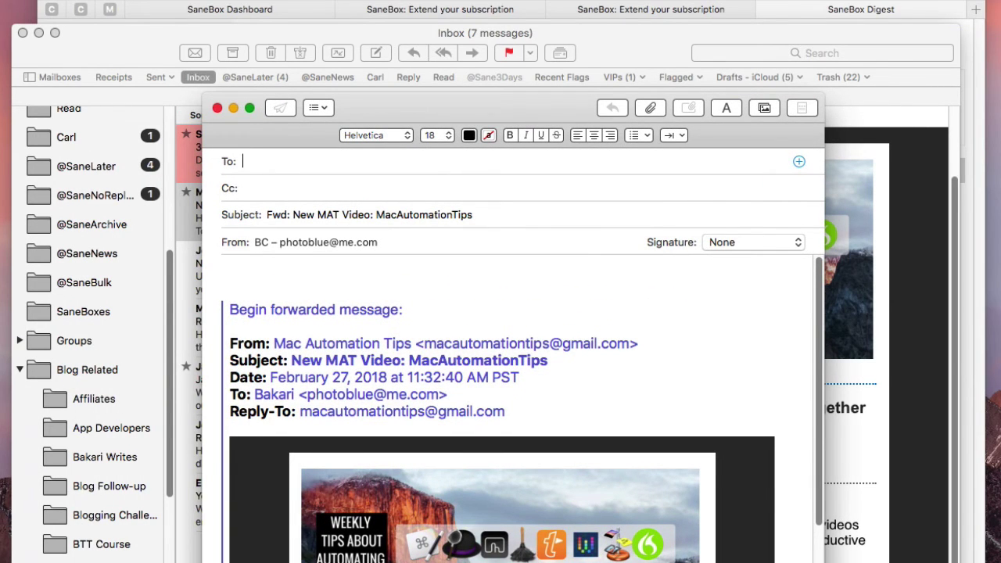
key("ctrl+alt+super+r")
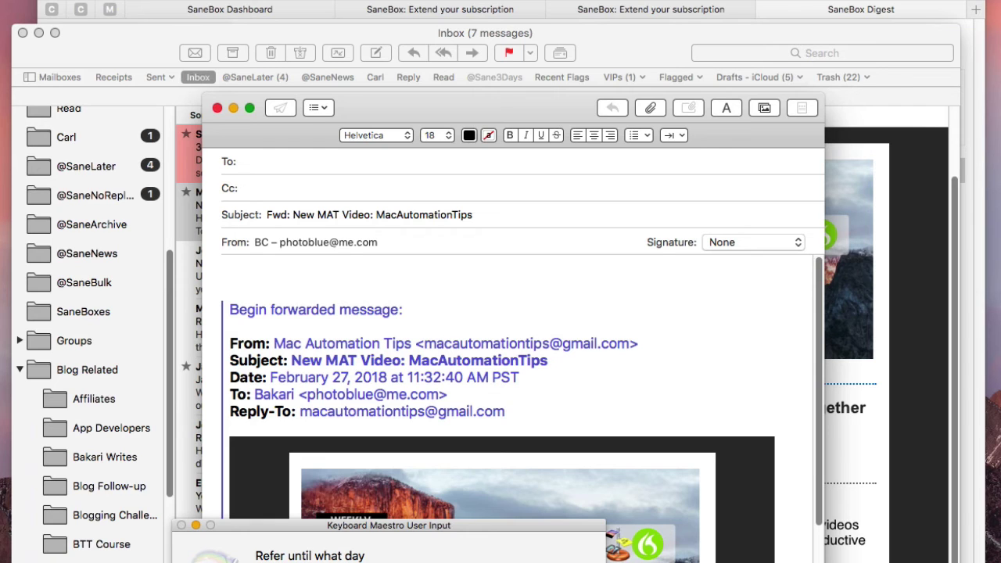
left_click_drag(524, 525, 438, 266)
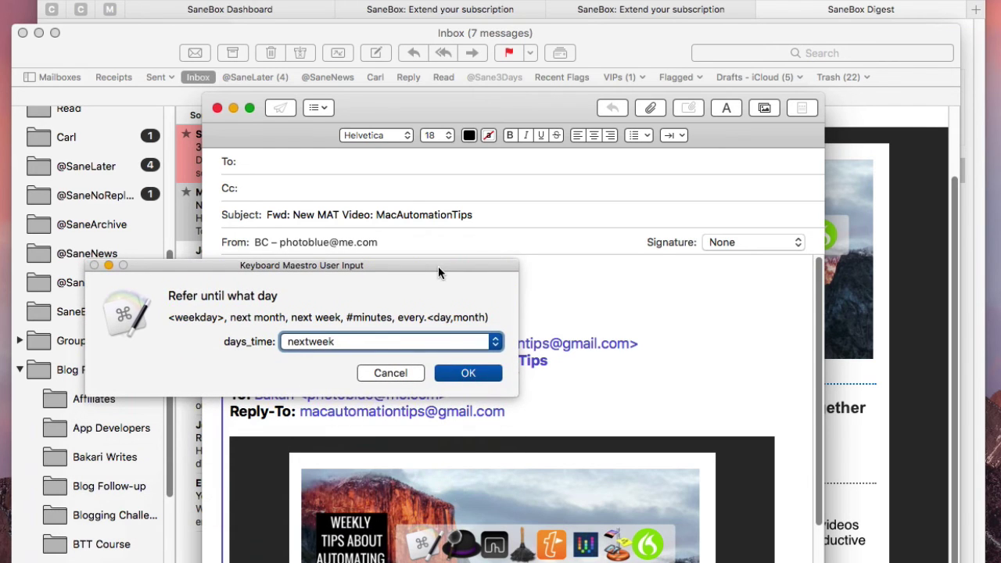
left_click(467, 373)
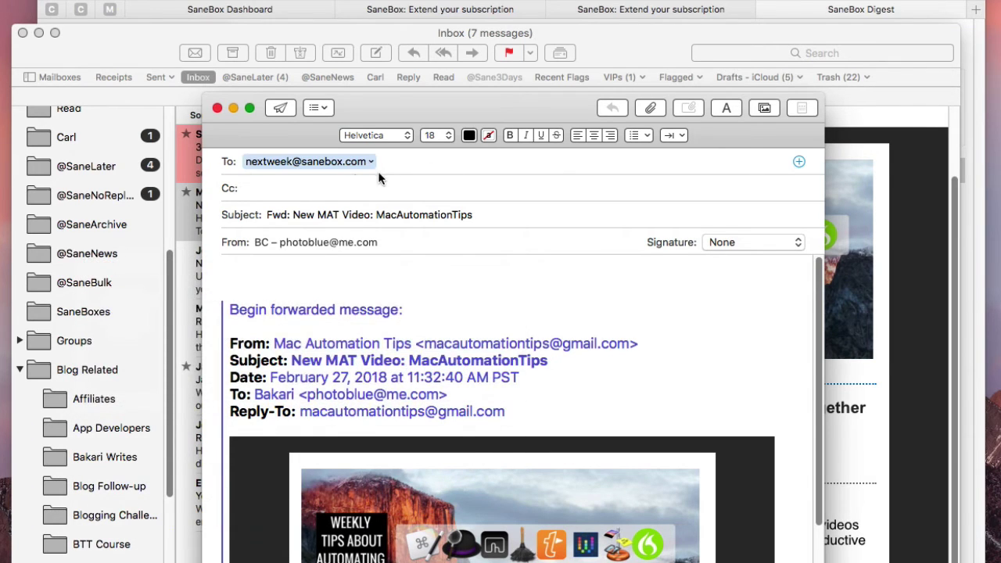